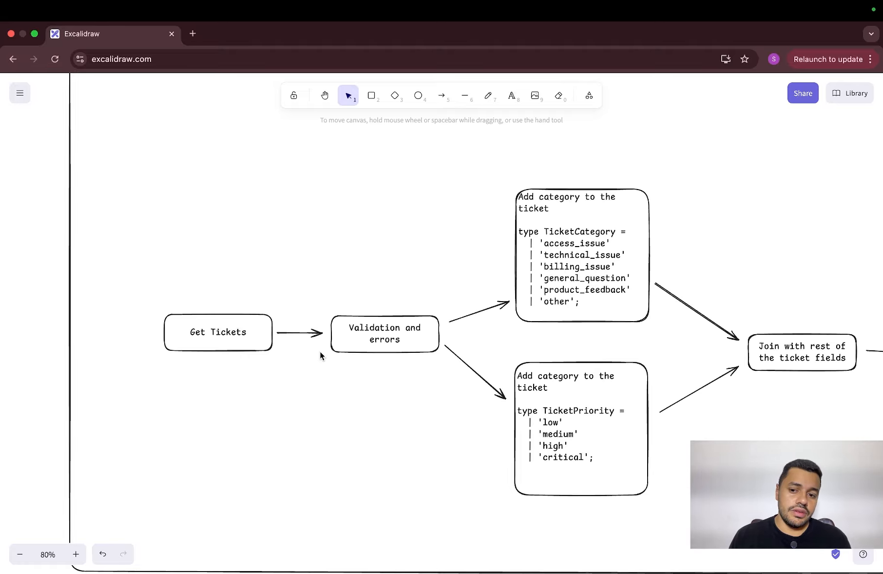
Examine the ticket workflow diagram from validation through categorisation and the switch to the agents, including the separate result switcher flow.
scroll(577, 218, "right", 5)
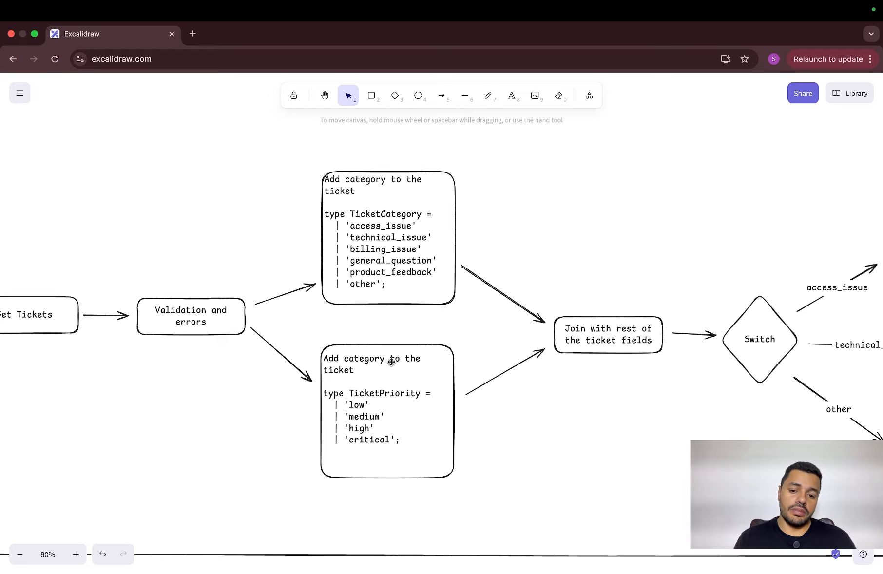
scroll(395, 365, "right", 3)
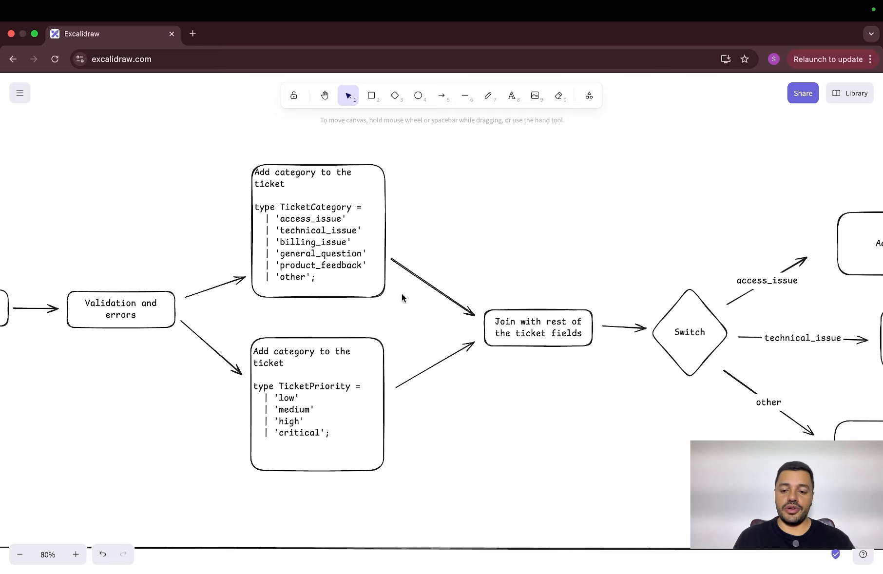
scroll(449, 331, "right", 5)
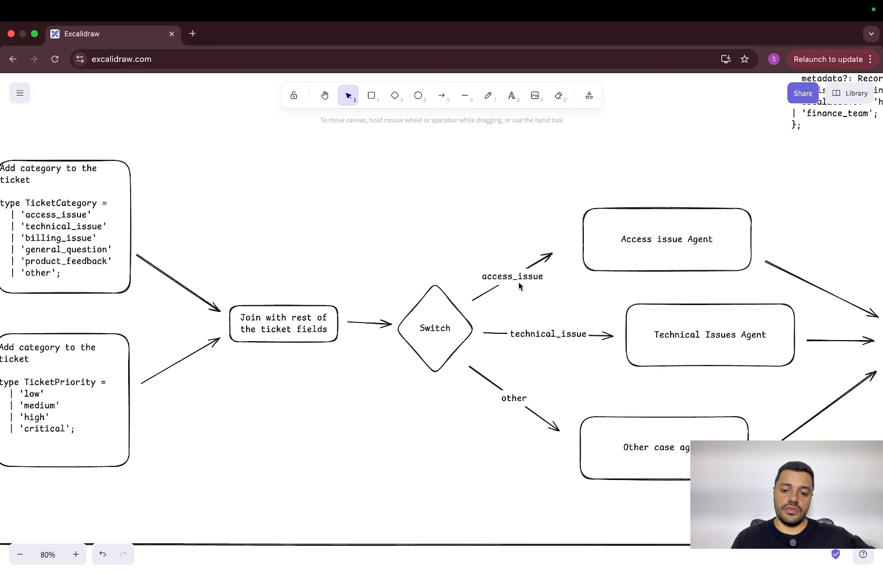
scroll(658, 310, "right", 5)
scroll(658, 311, "down", 2)
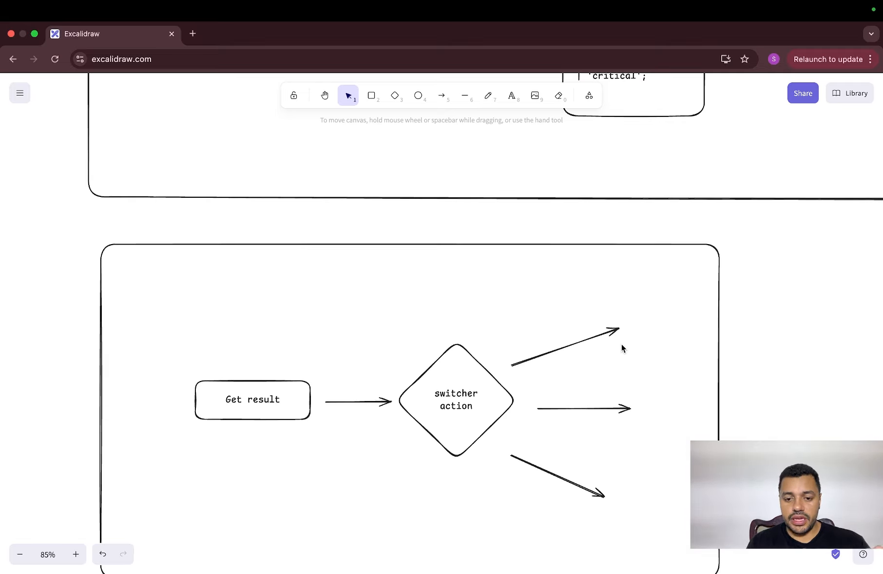
Switch to the n8n workflow main_workflow_module_4, test the Google Sheets node in the scheduled branch, and review the fetched ticket rows.
key("ctrl+Right")
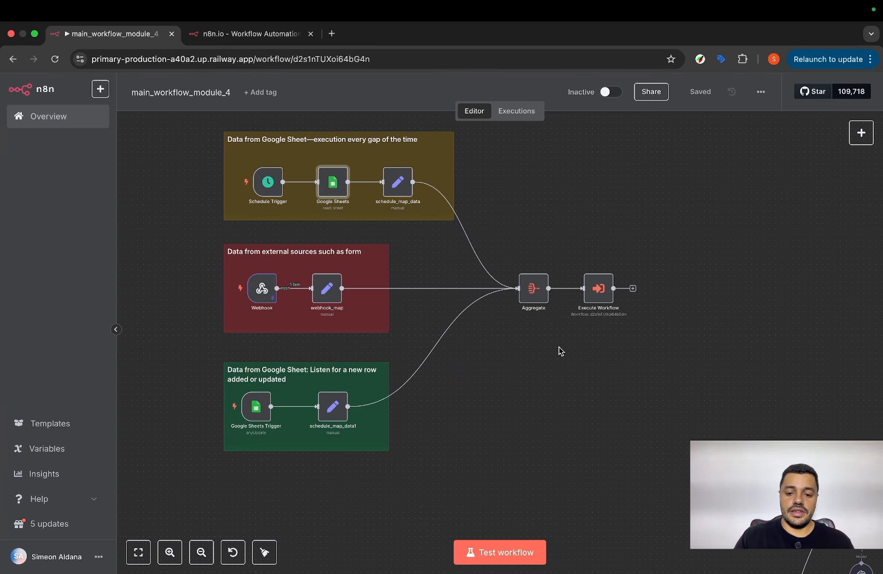
scroll(506, 370, "right", 1)
scroll(506, 370, "up", 1)
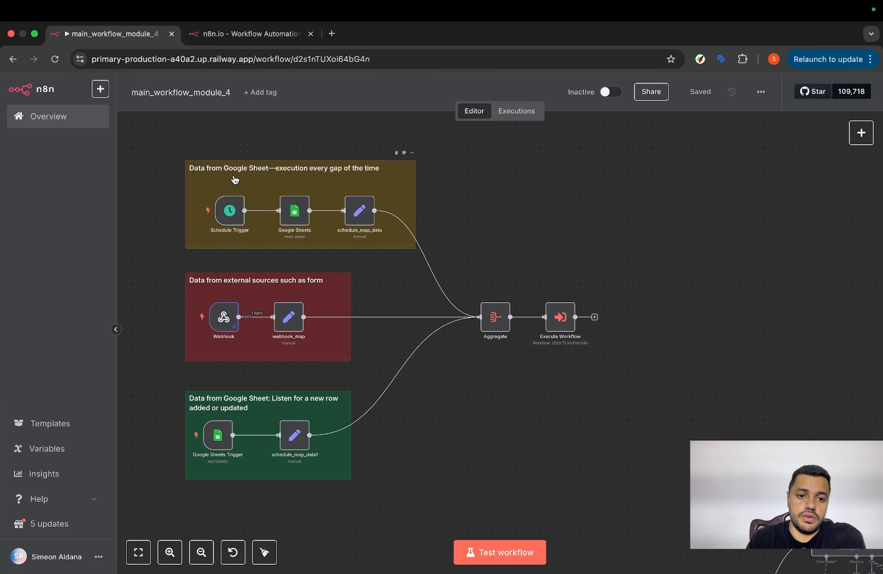
double_click(292, 220)
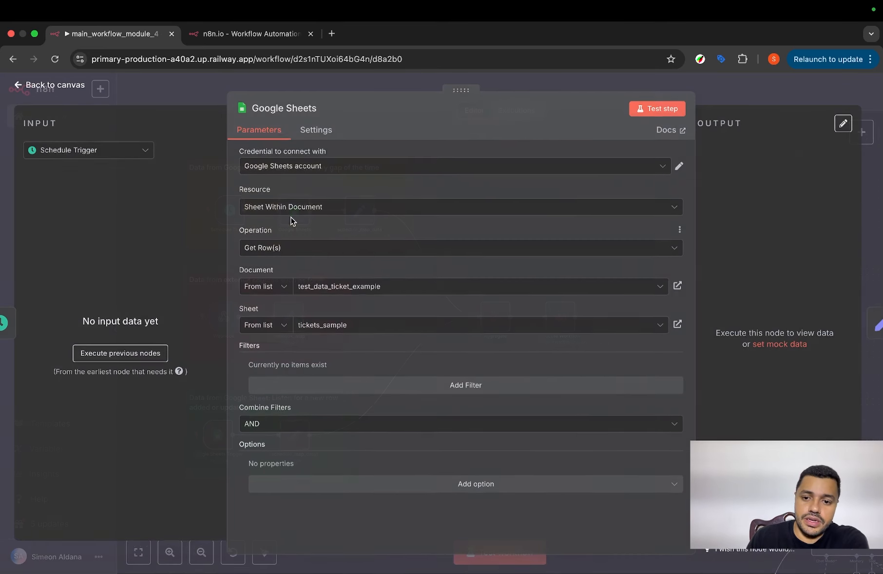
left_click(658, 109)
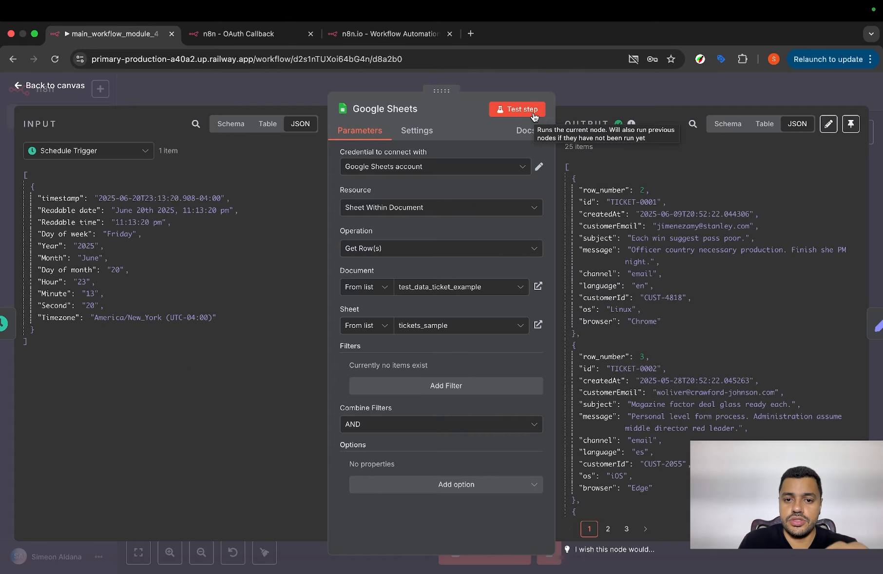
scroll(651, 237, "down", 3)
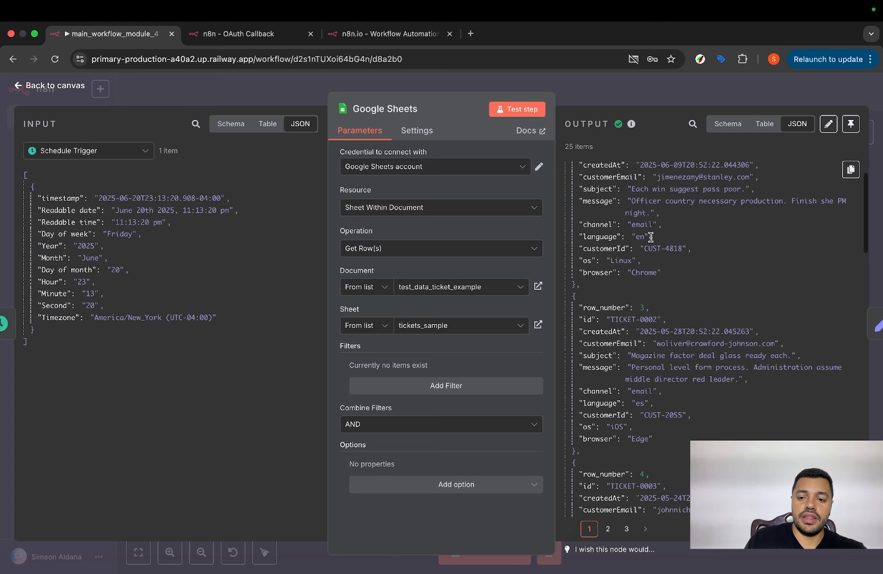
scroll(630, 330, "down", 5)
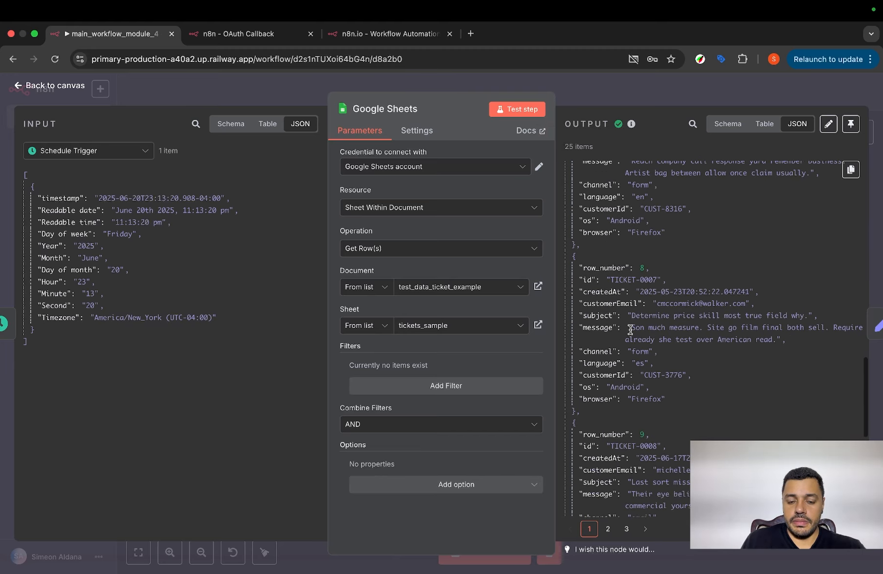
left_click(642, 94)
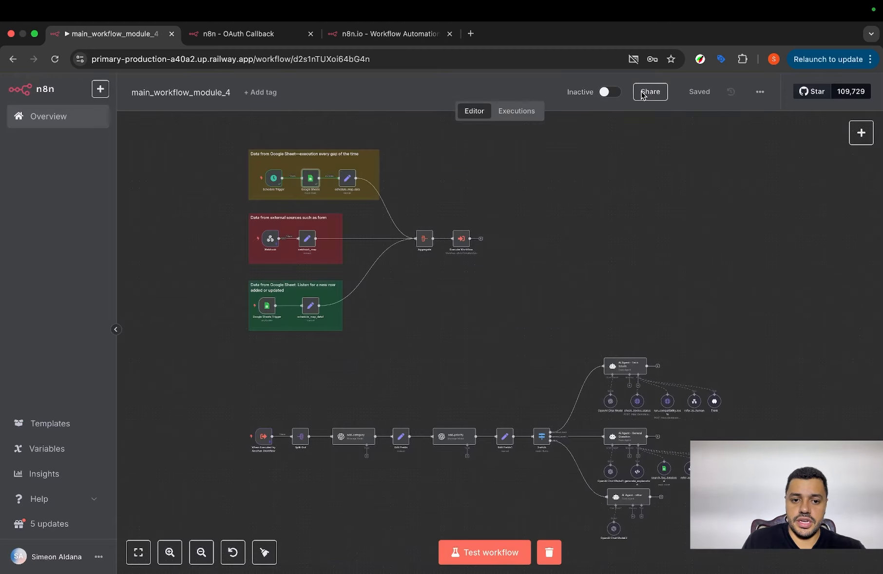
Review the field mappings of the schedule_map_data node, including the metadata object, and test the node.
double_click(347, 177)
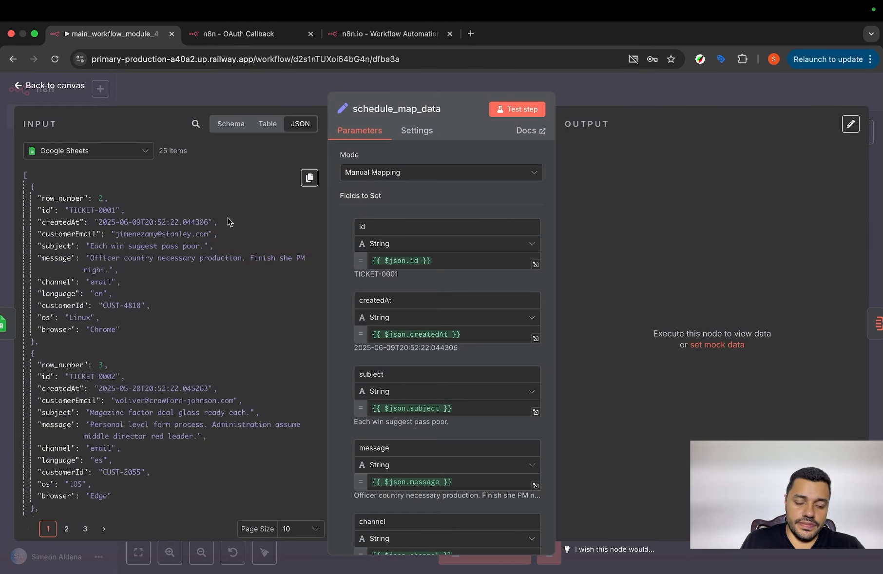
scroll(447, 289, "down", 3)
scroll(448, 289, "down", 5)
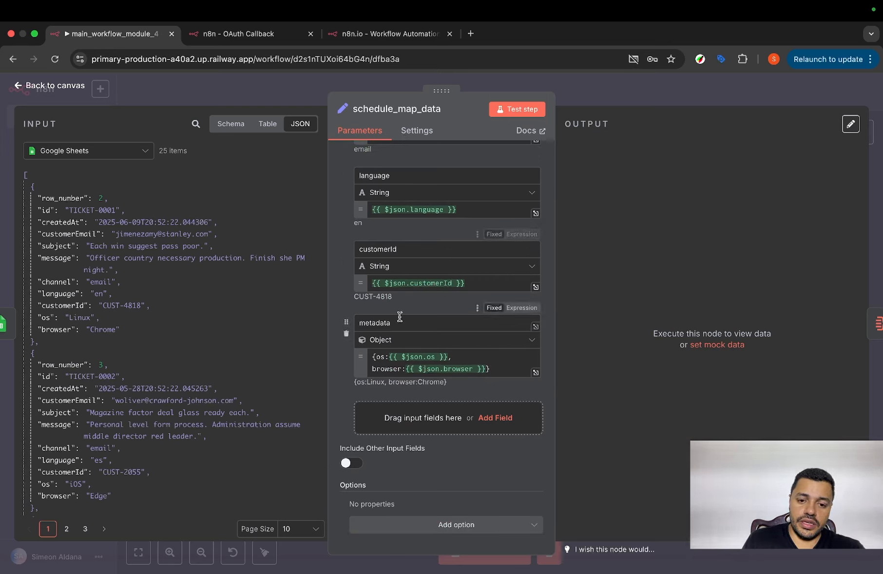
double_click(380, 323)
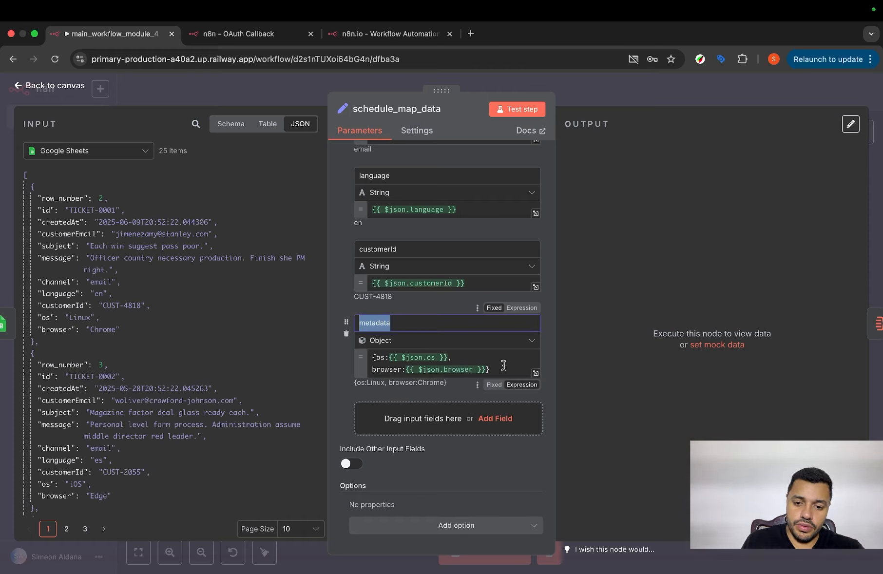
left_click(518, 109)
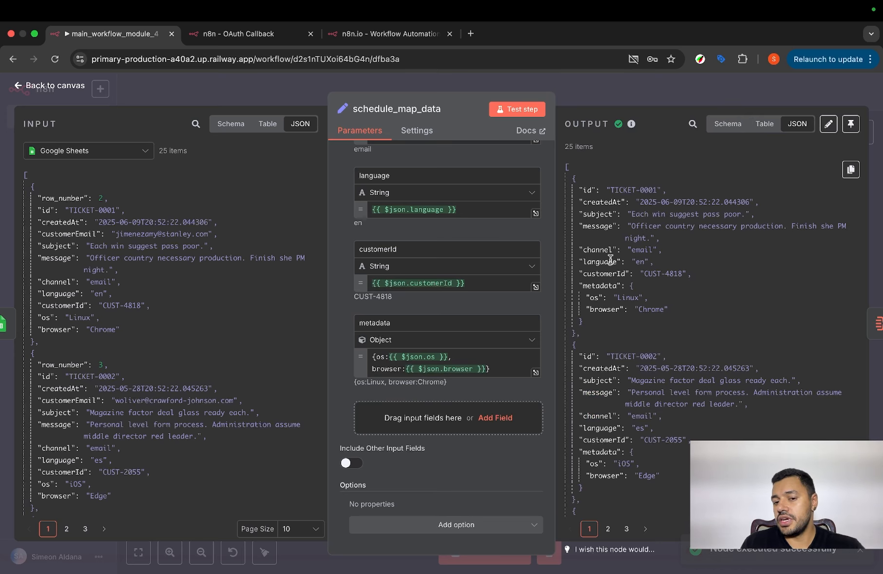
key("Escape")
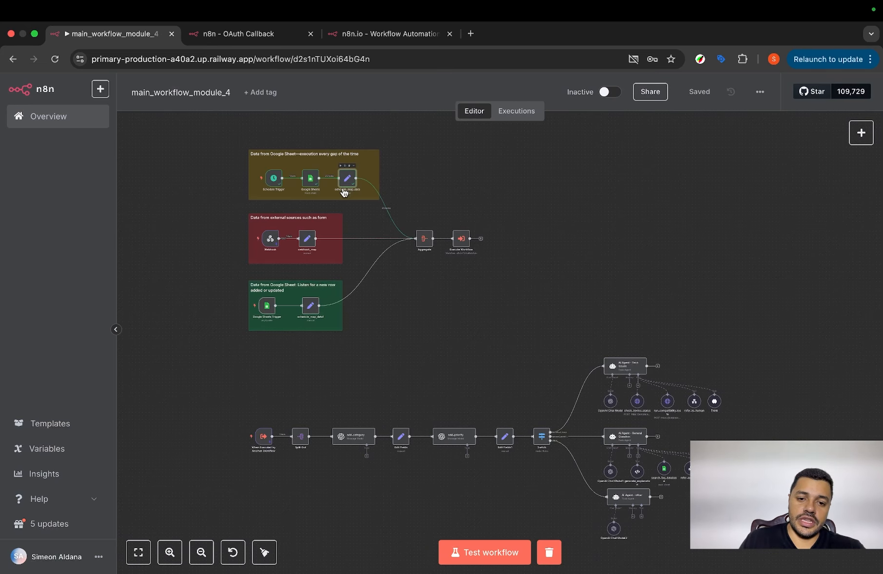
Review the Google Sheets Trigger node's settings, including its polling, document and trigger event.
scroll(345, 187, "up", 5)
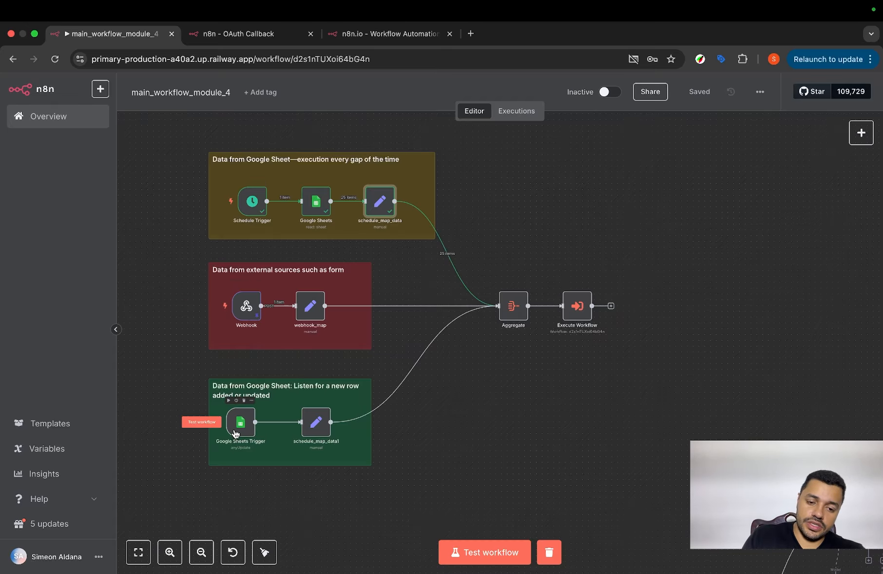
scroll(234, 431, "up", 8)
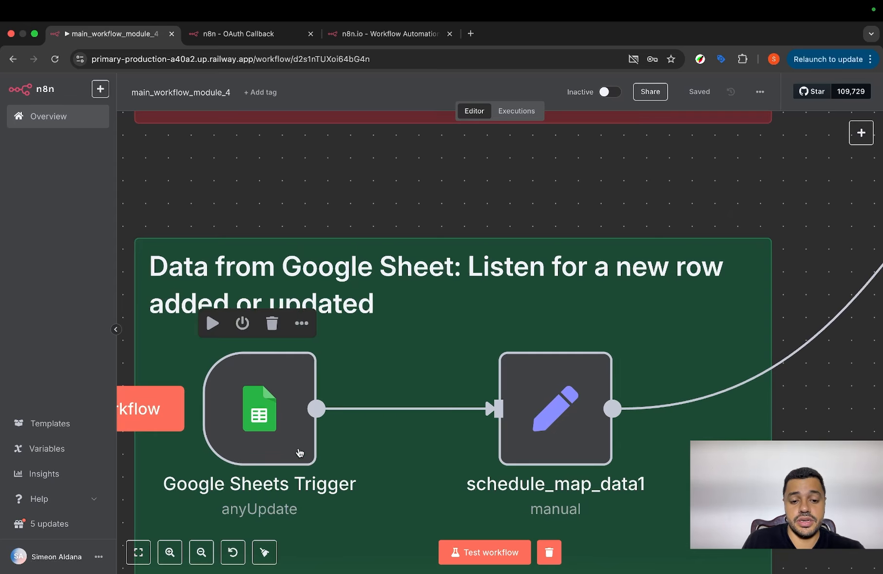
double_click(281, 437)
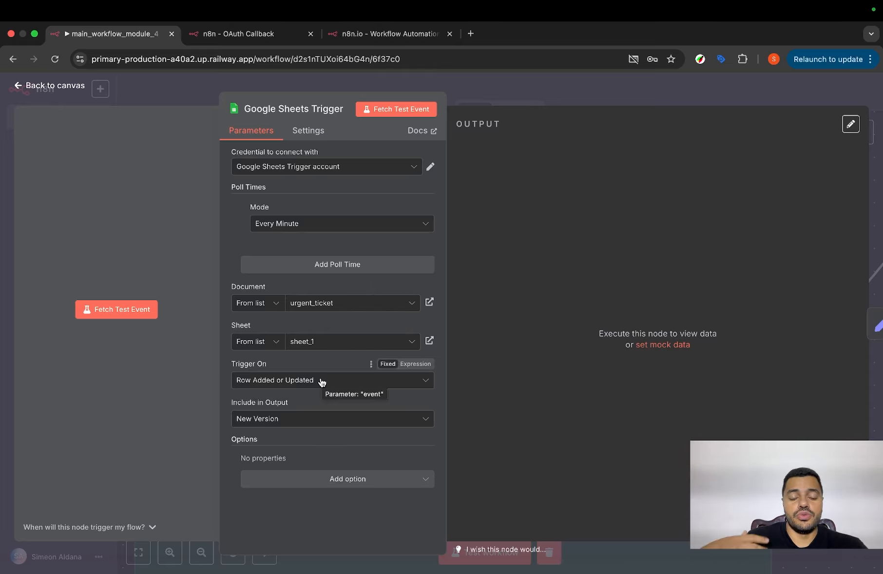
left_click(292, 382)
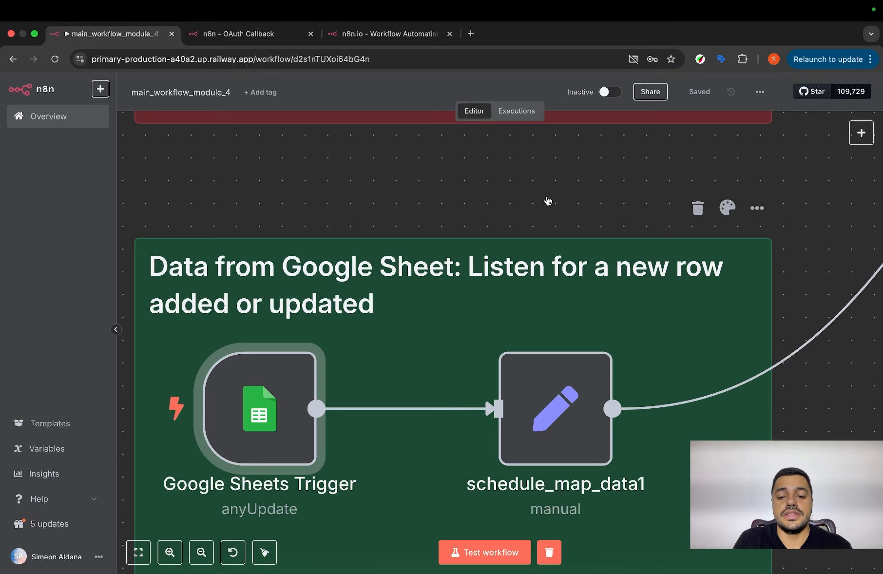
Search the available nodes for Stripe and browse its actions and triggers without adding one.
scroll(549, 201, "down", 10)
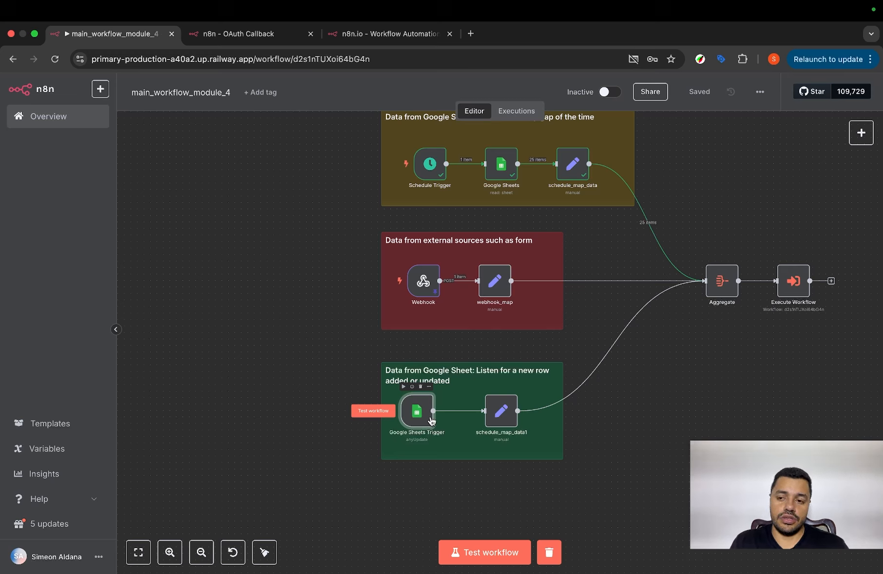
left_click(862, 132)
type("strip")
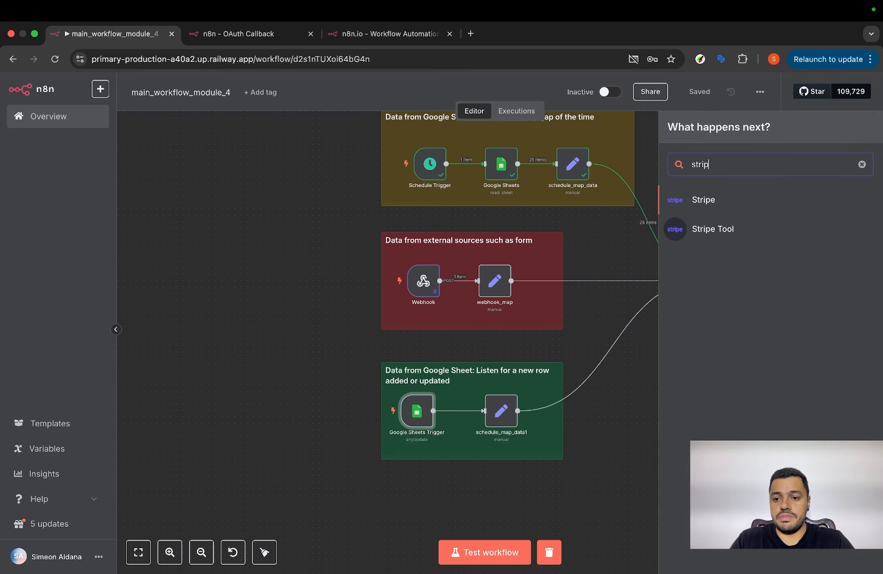
left_click(711, 202)
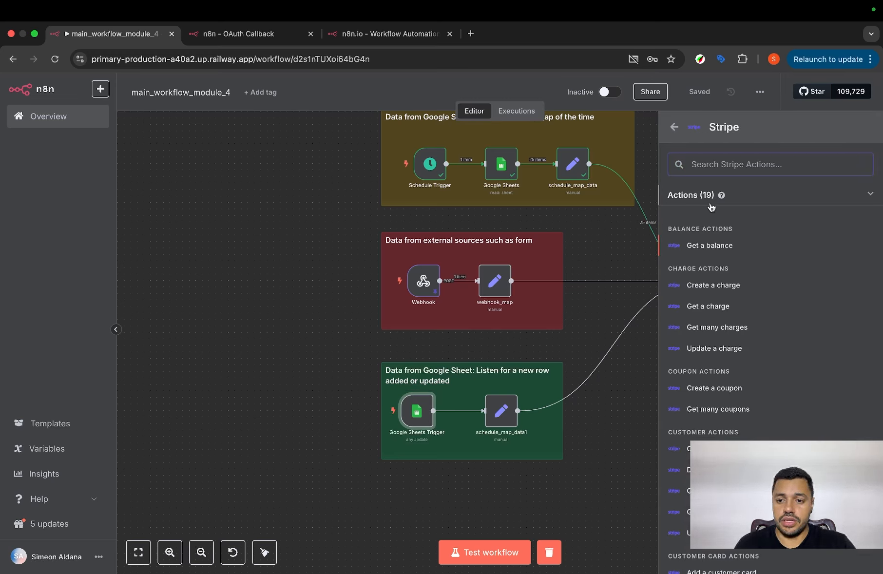
scroll(704, 388, "down", 5)
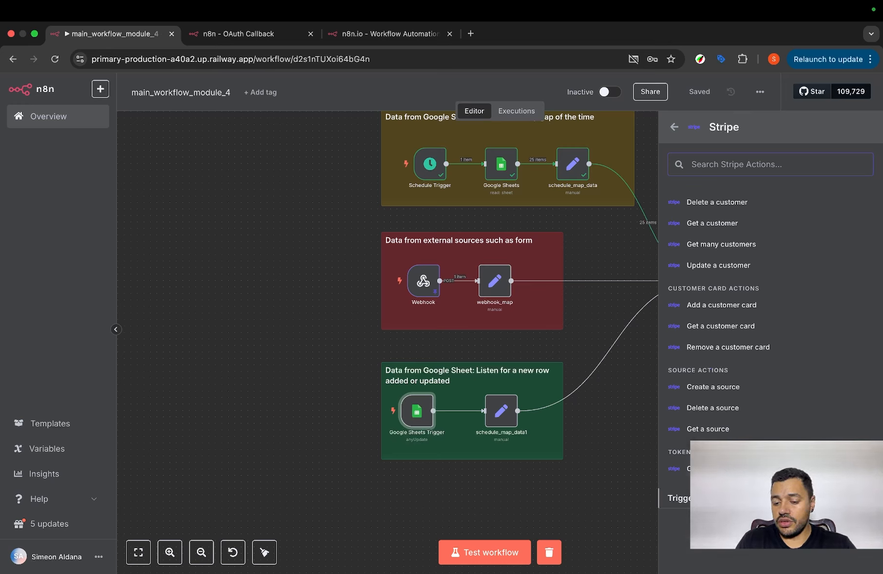
scroll(704, 389, "down", 4)
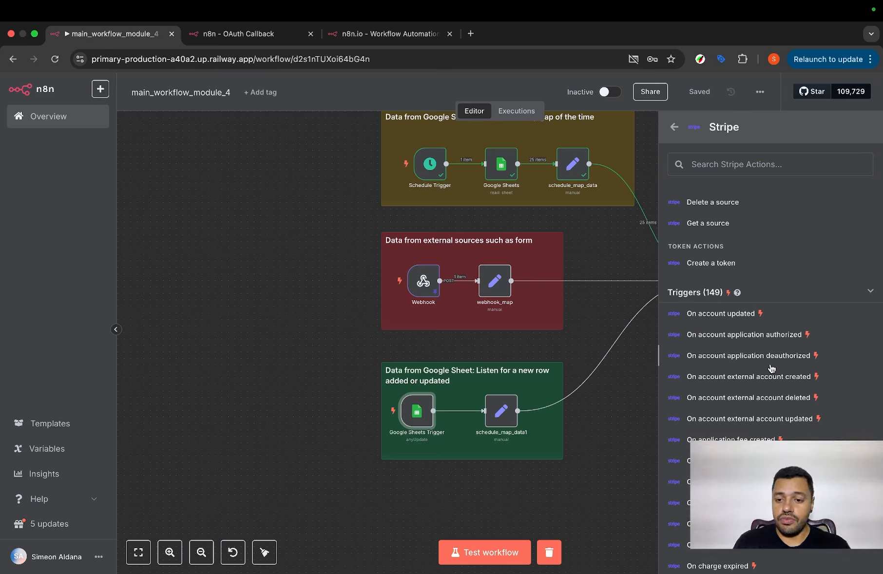
left_click(592, 394)
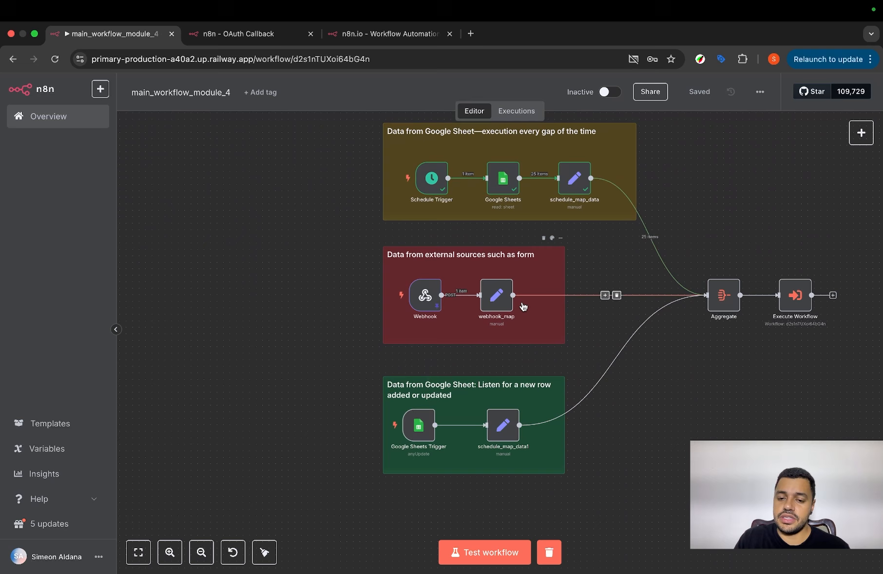
Review the Webhook node's request settings and its pinned sample ticket data.
double_click(425, 295)
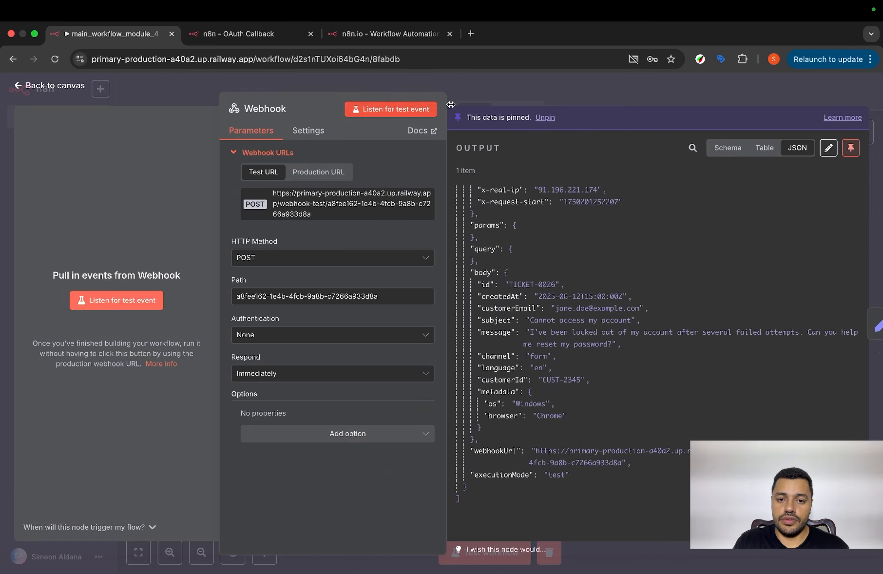
left_click(422, 110)
key("Escape")
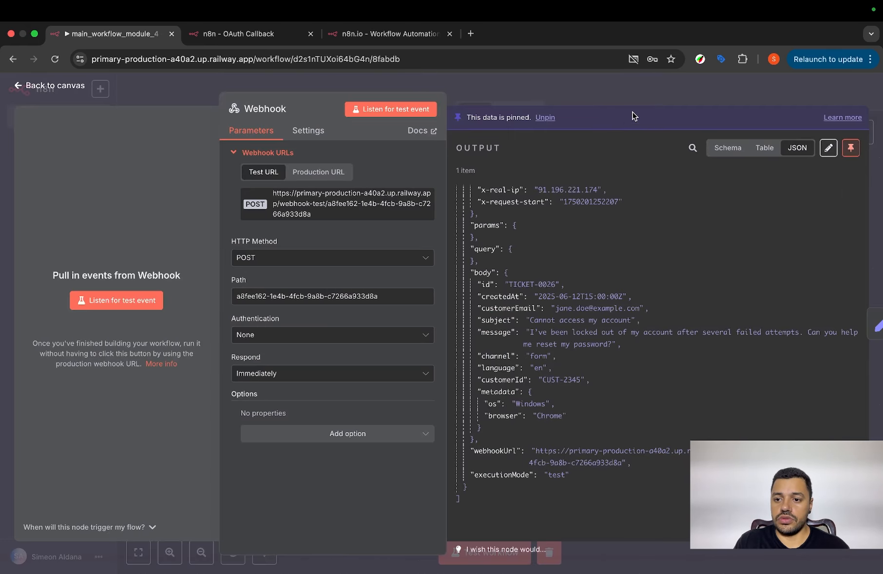
left_click(678, 83)
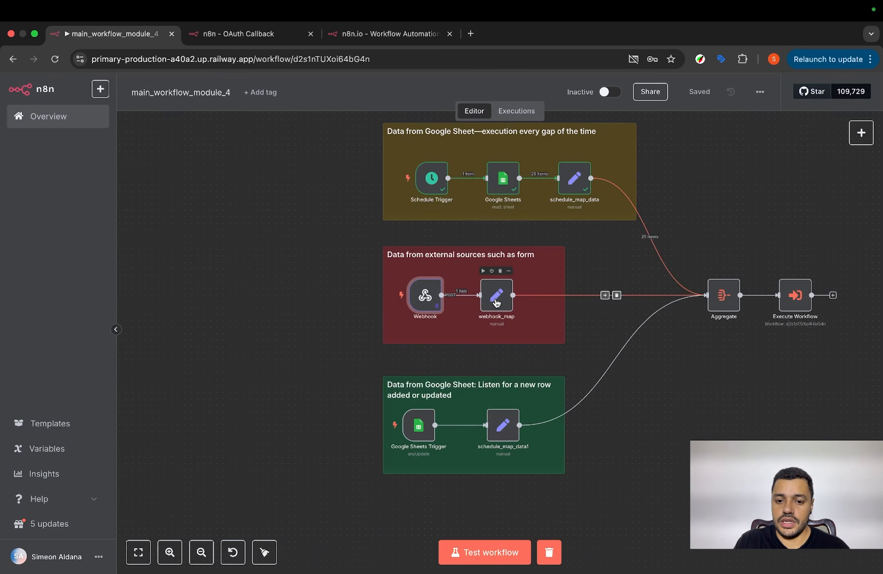
Test the webhook_map node and review how its fields map the webhook body to ticket data.
left_click(496, 303)
double_click(488, 288)
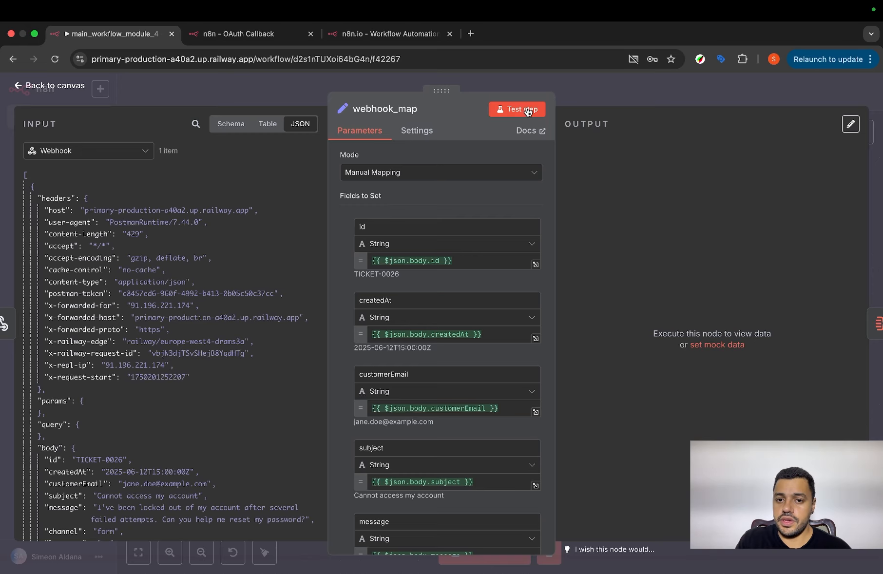
left_click(522, 110)
scroll(455, 256, "down", 4)
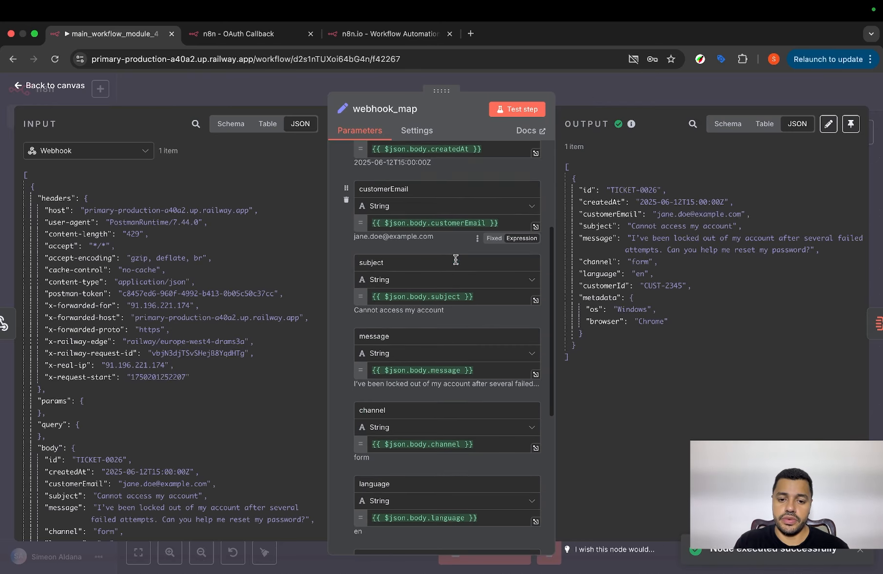
scroll(455, 256, "up", 4)
scroll(457, 263, "down", 3)
scroll(457, 264, "down", 8)
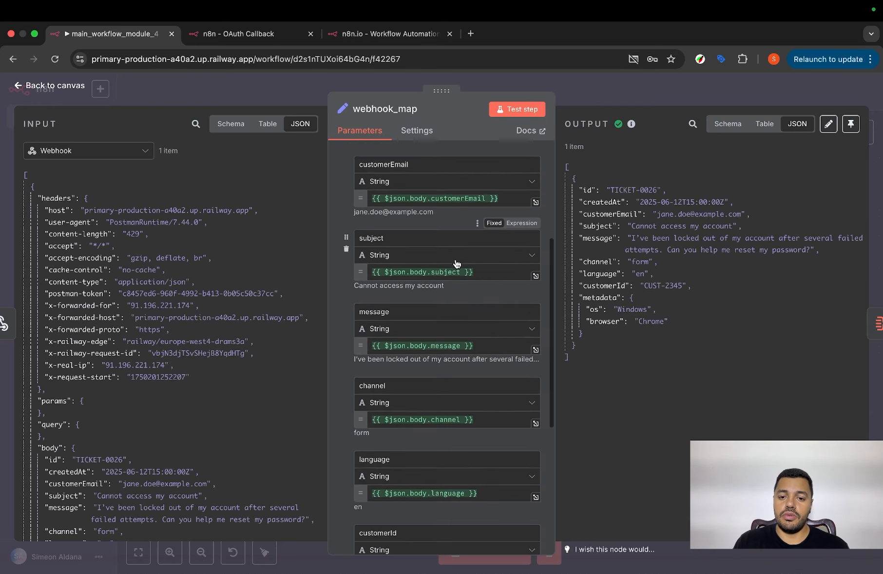
key("Escape")
Examine how the three data source branches converge on the Aggregate and Execute Workflow nodes.
scroll(729, 302, "right", 1)
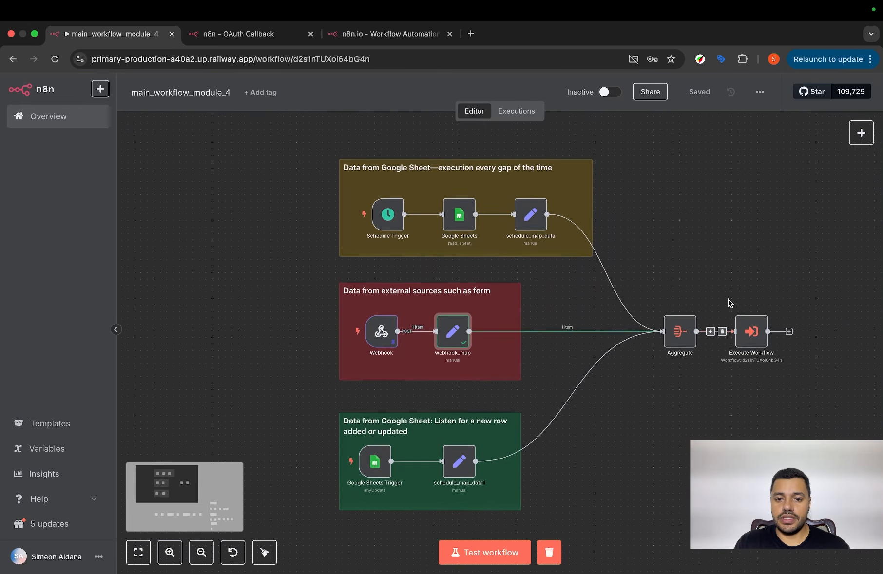
scroll(726, 309, "down", 3)
scroll(725, 307, "right", 1)
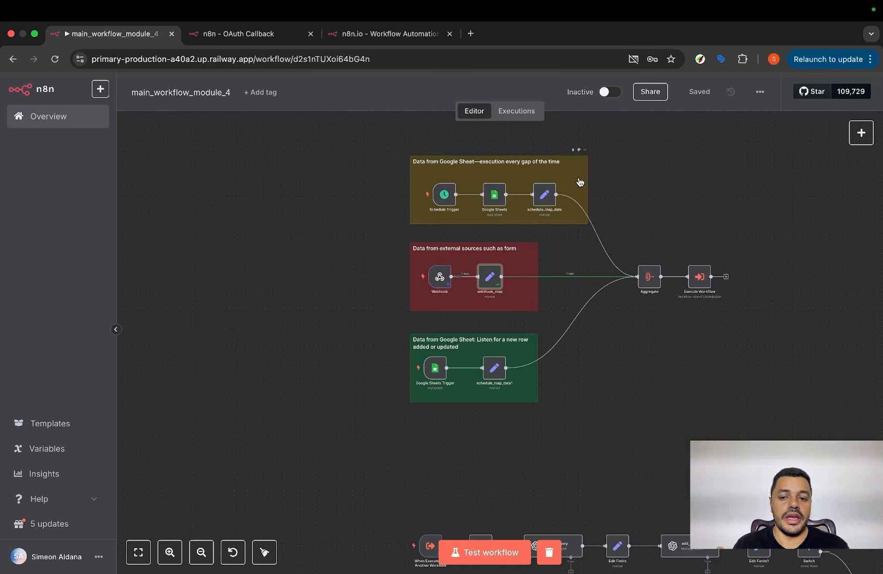
scroll(649, 307, "up", 5)
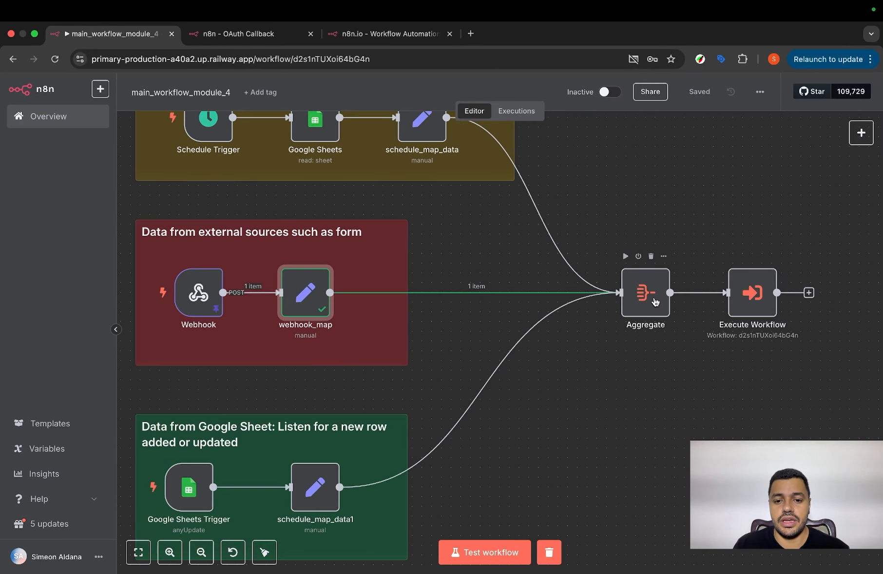
Test the Execute Workflow node and inspect the webhook ticket data passing through the Aggregate node.
scroll(581, 229, "up", 2)
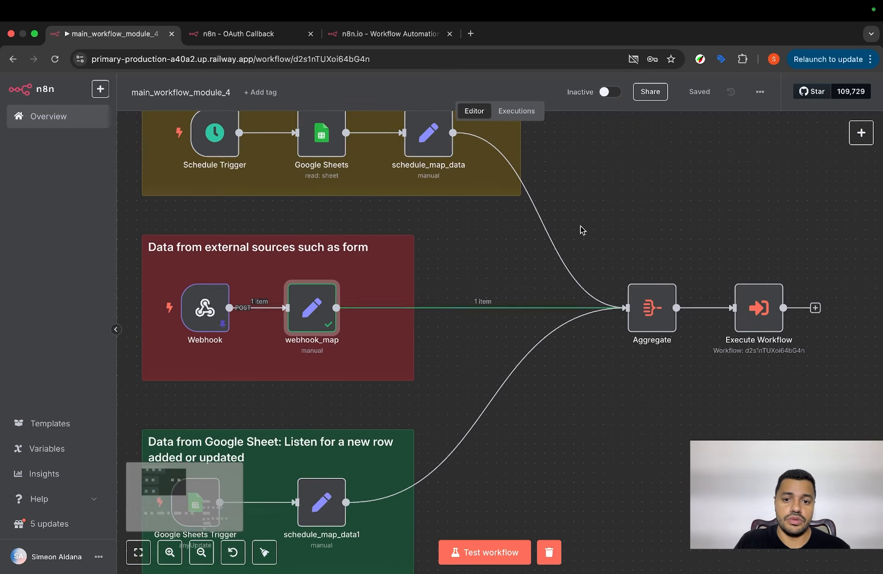
scroll(731, 361, "up", 1)
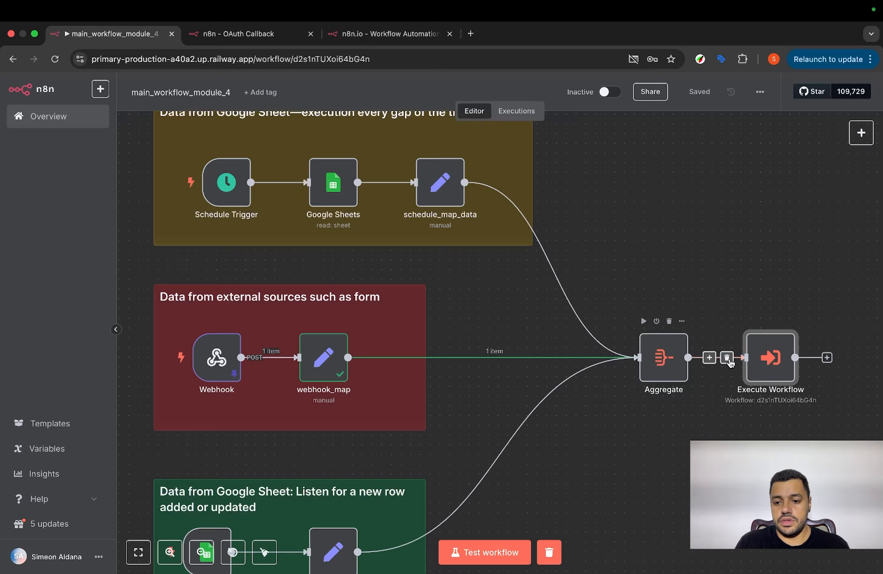
double_click(750, 359)
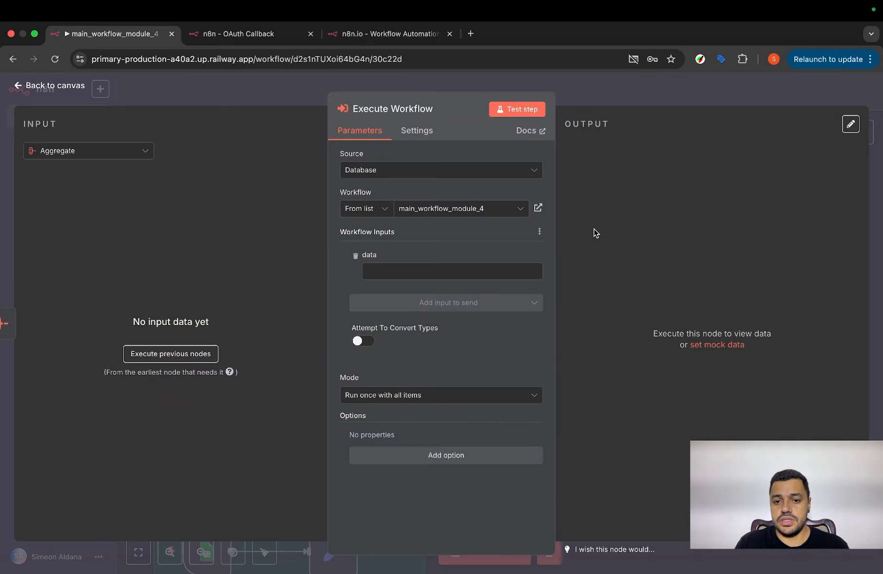
left_click(520, 111)
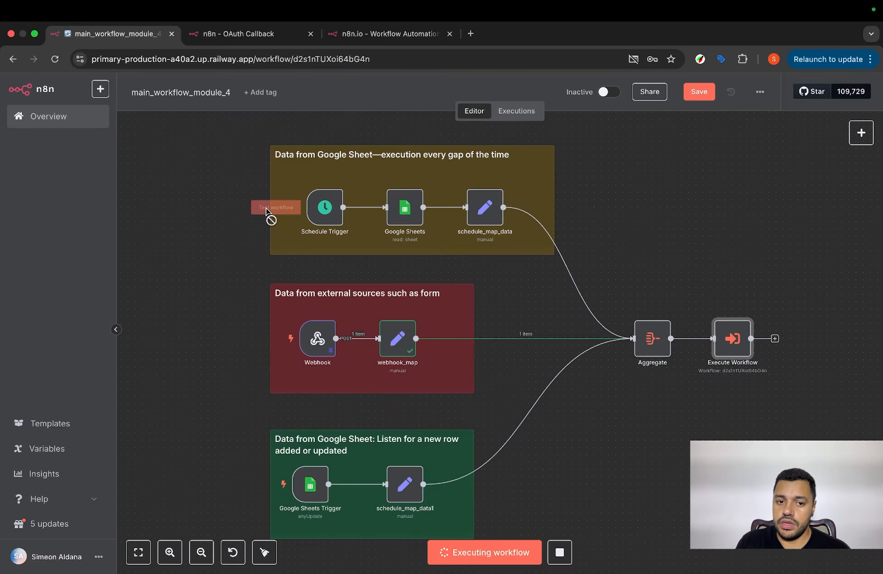
double_click(316, 211)
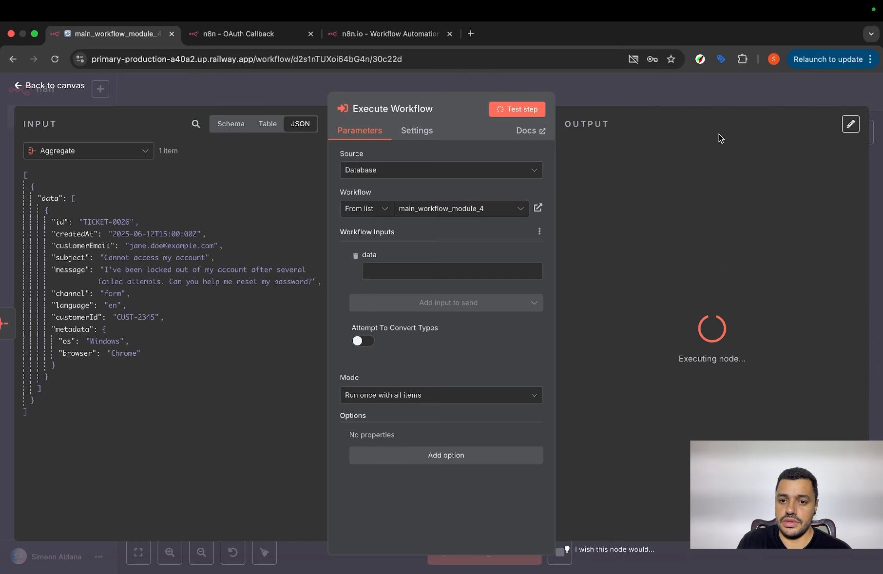
left_click(696, 93)
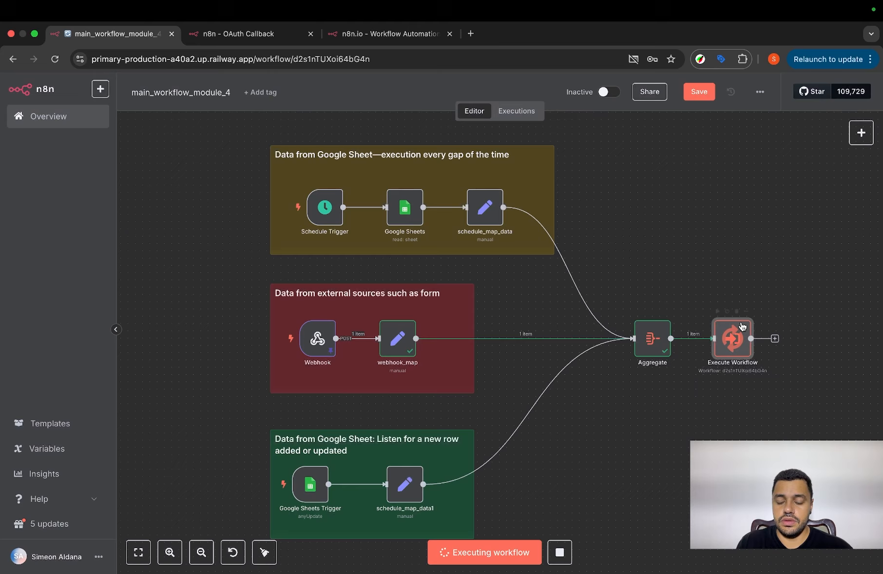
double_click(653, 339)
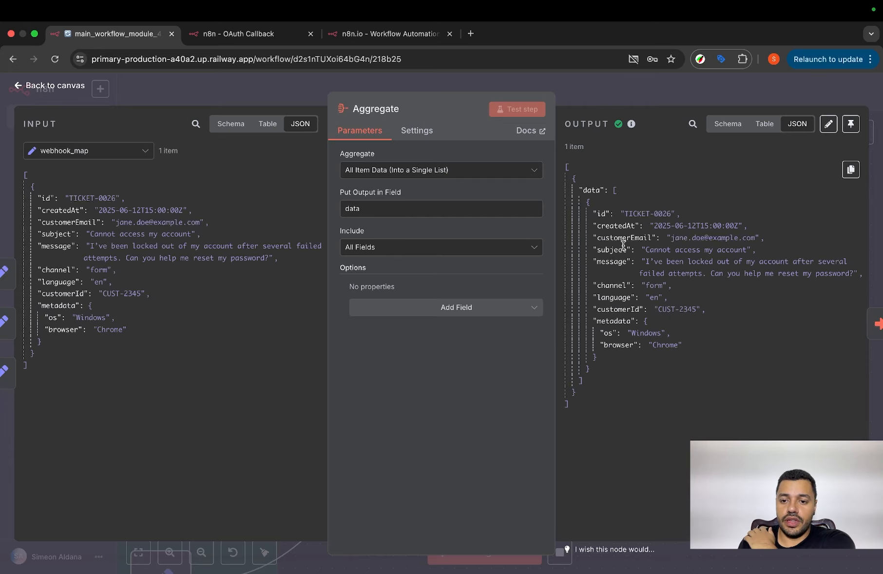
left_click(668, 92)
Review the input schema and pinned ticket data of the When Executed by Another Workflow trigger.
scroll(593, 458, "down", 10)
scroll(336, 430, "down", 4)
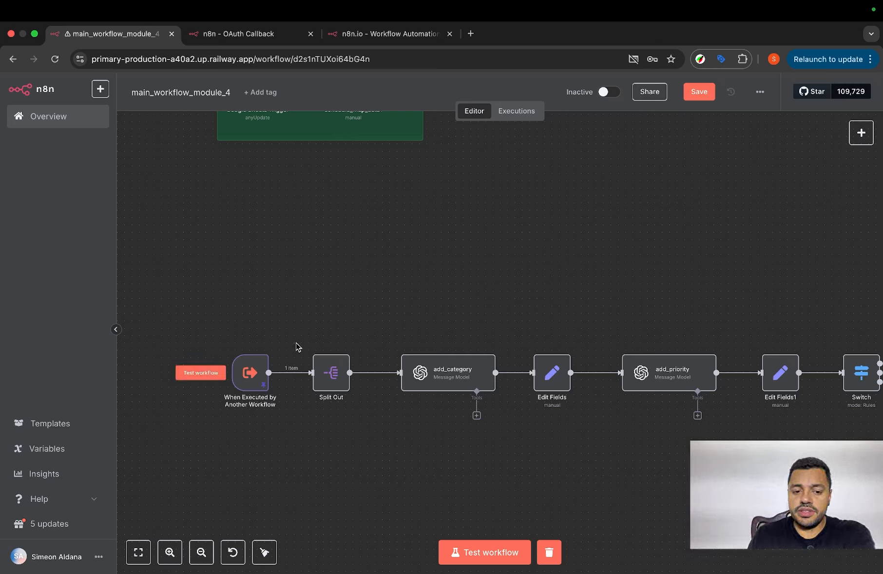
scroll(336, 302, "up", 10)
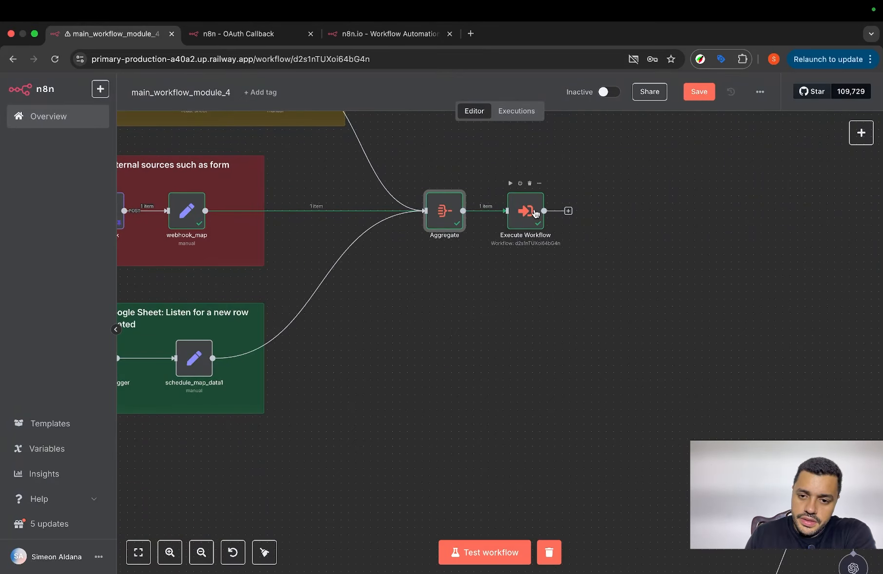
scroll(535, 210, "down", 7)
scroll(534, 210, "left", 9)
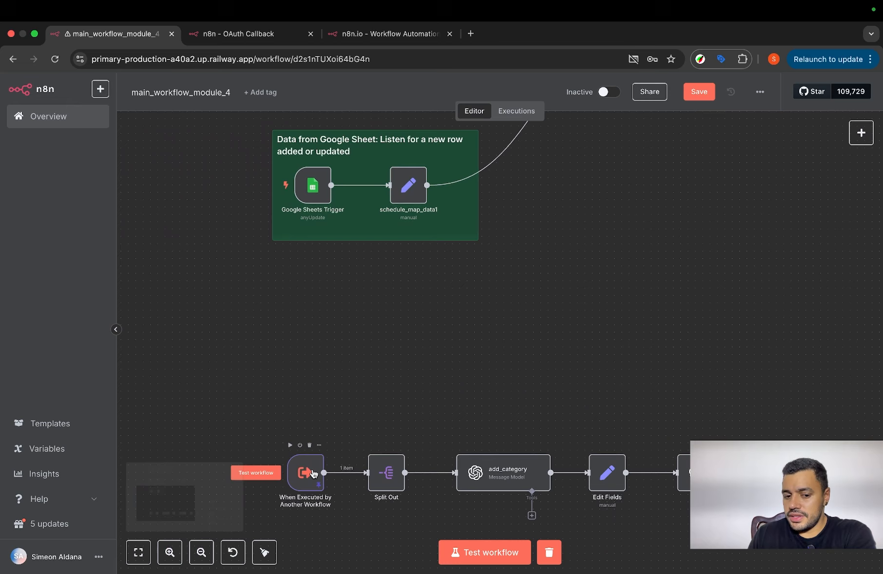
double_click(313, 474)
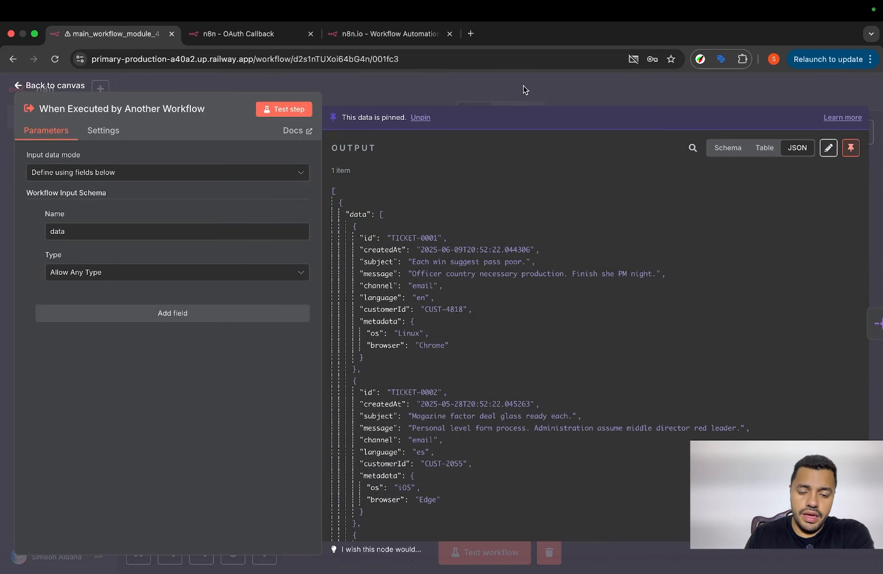
scroll(438, 297, "down", 8)
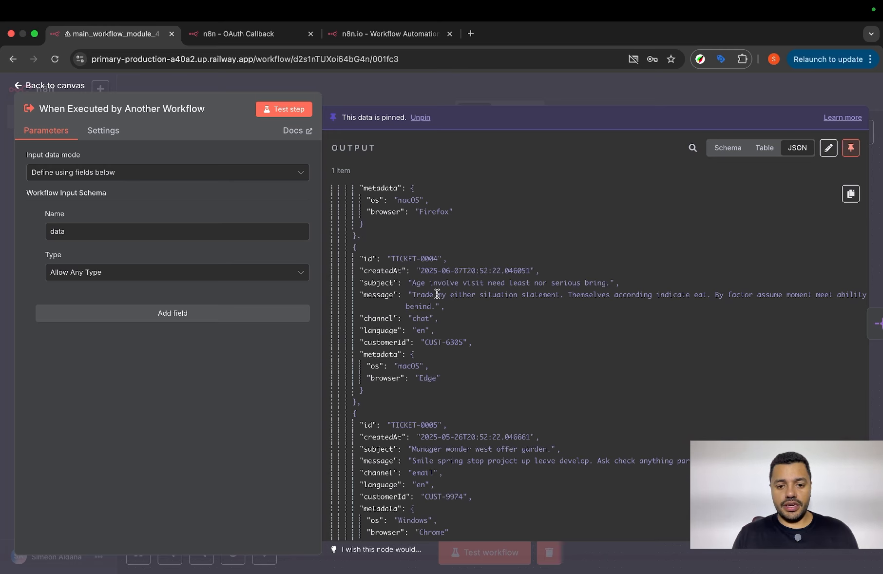
scroll(437, 294, "up", 10)
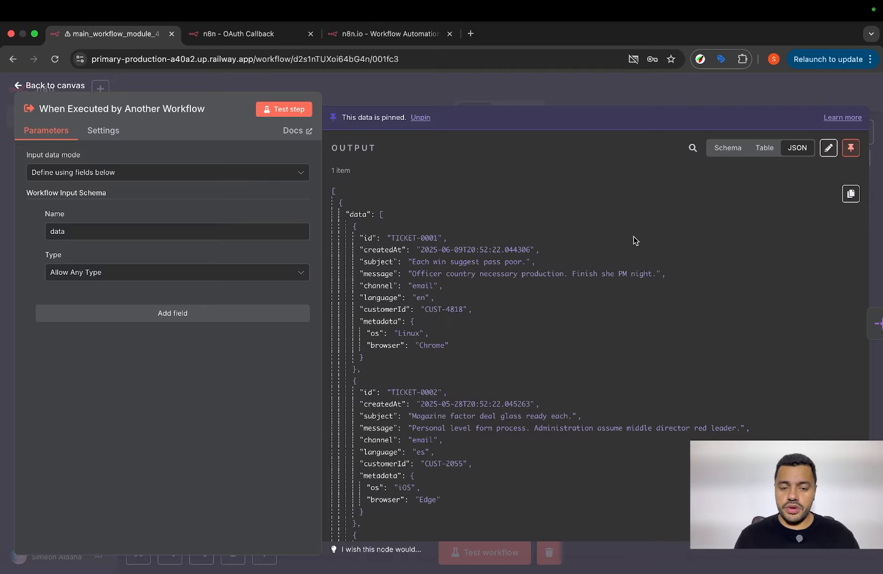
scroll(490, 329, "down", 20)
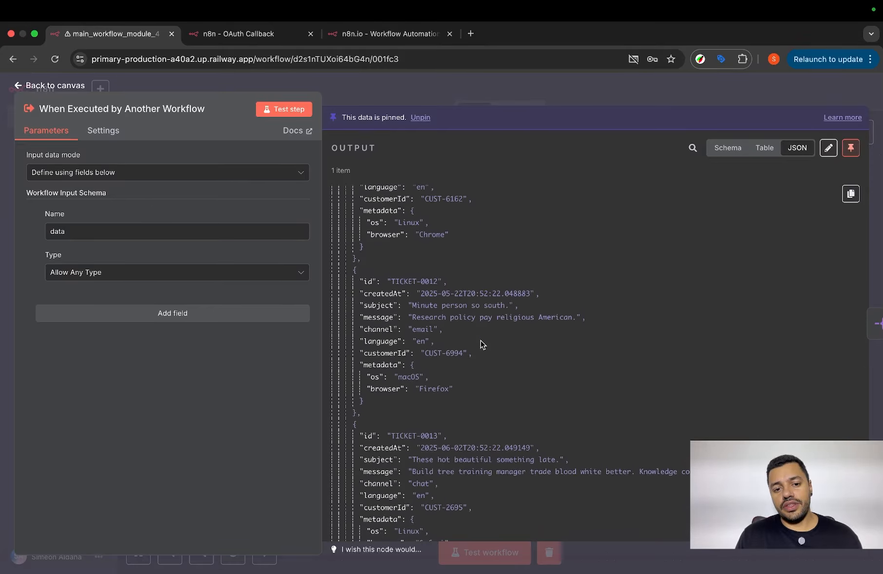
scroll(481, 341, "up", 20)
left_click(463, 103)
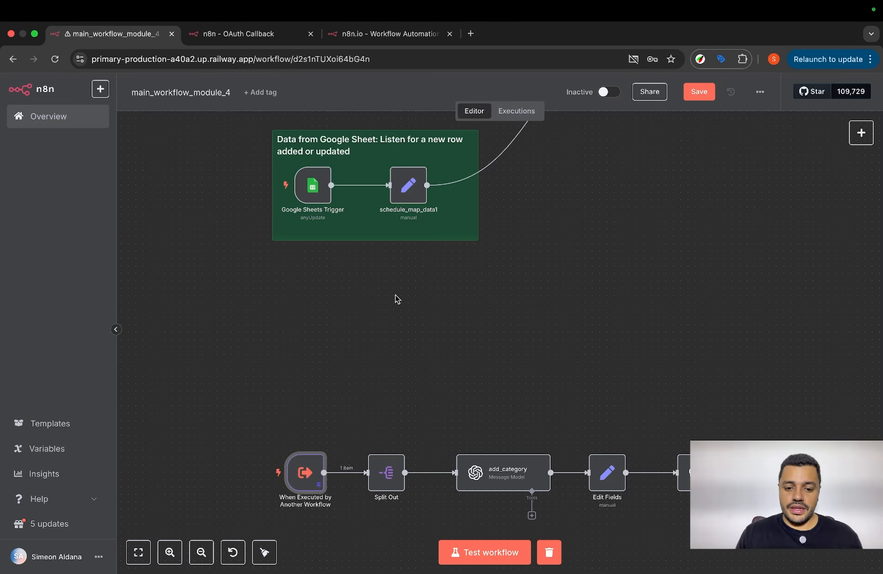
Examine how the Execute Workflow node hands data over to the When Executed by Another Workflow and Split Out branch.
scroll(375, 468, "up", 3)
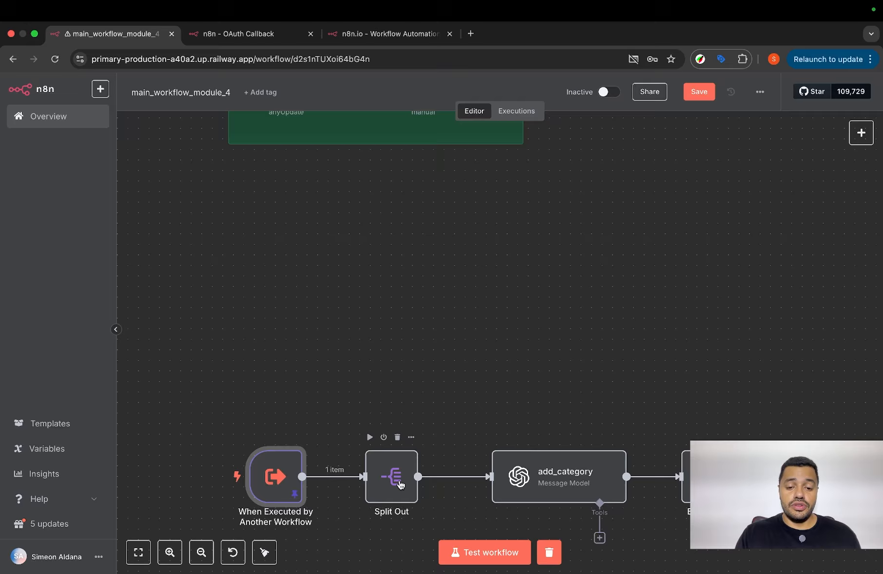
right_click(561, 279)
left_click(490, 307)
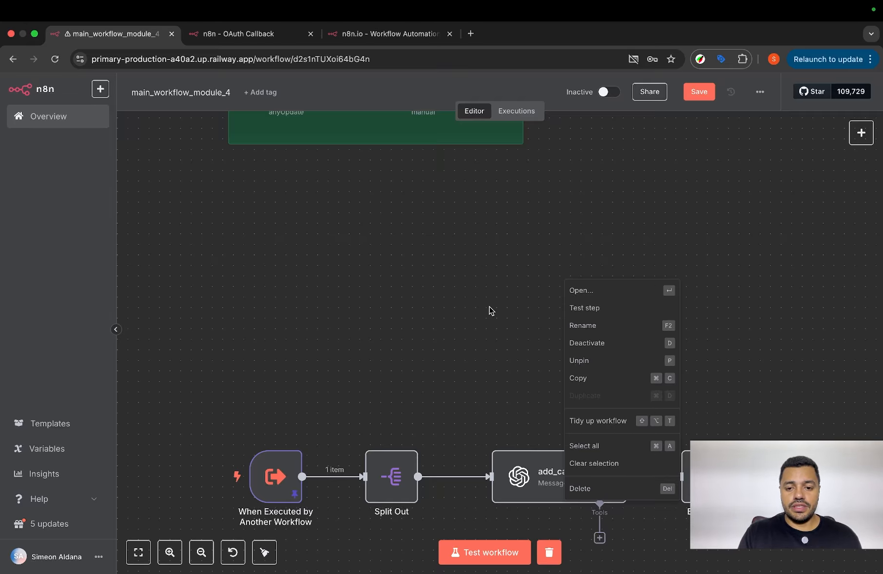
scroll(441, 516, "up", 10)
scroll(441, 517, "right", 5)
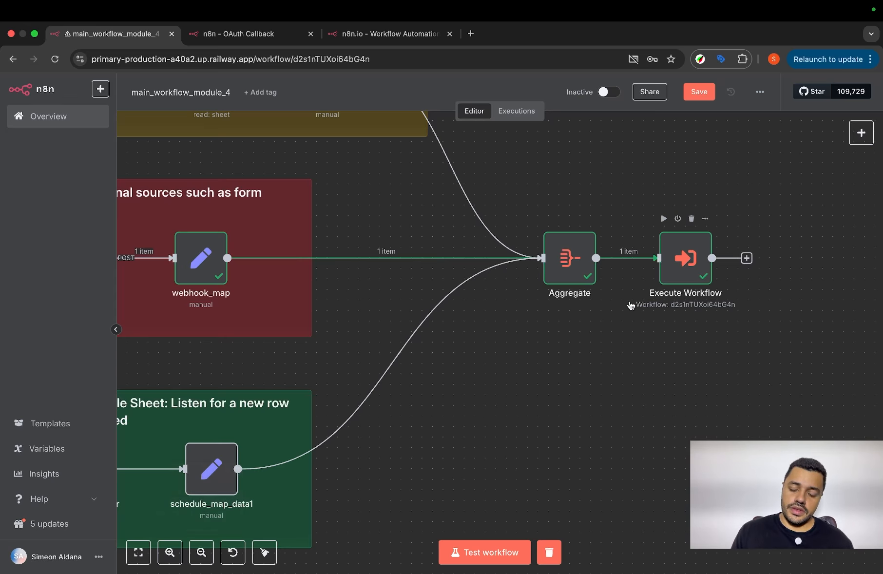
scroll(581, 371, "down", 2)
scroll(581, 371, "down", 10)
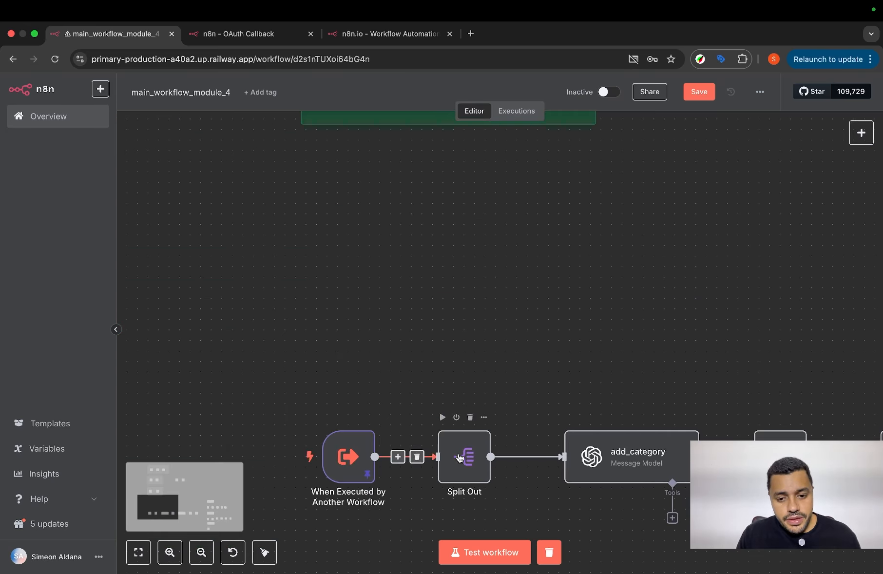
scroll(358, 460, "down", 2)
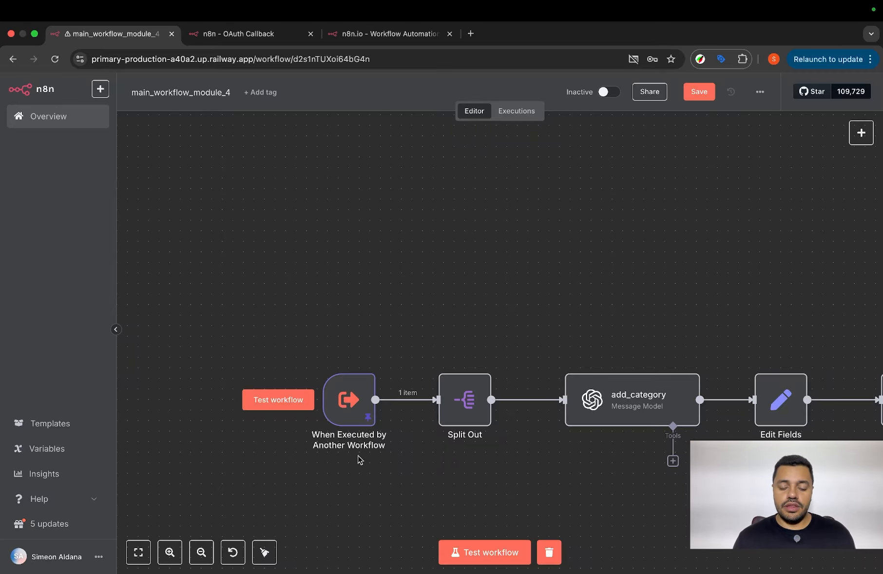
scroll(359, 460, "down", 1)
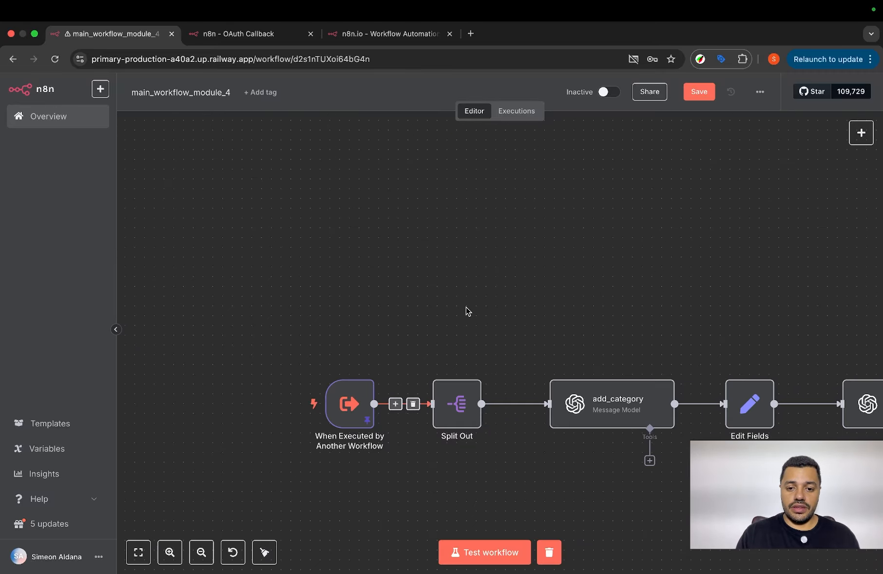
scroll(467, 311, "up", 10)
scroll(467, 312, "down", 10)
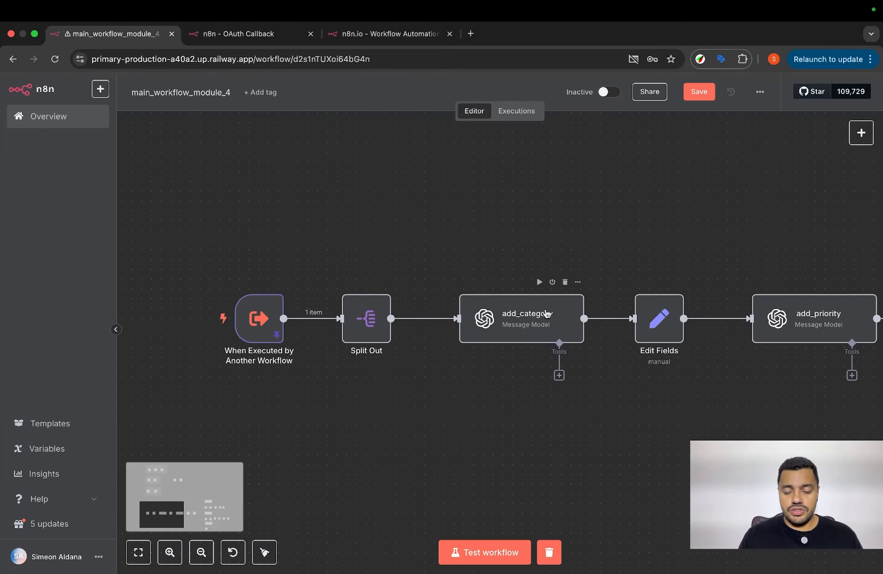
Review the add_category node's OpenAI model settings and the user prompt that passes in the ticket's JSON fields.
scroll(468, 314, "right", 2)
double_click(492, 312)
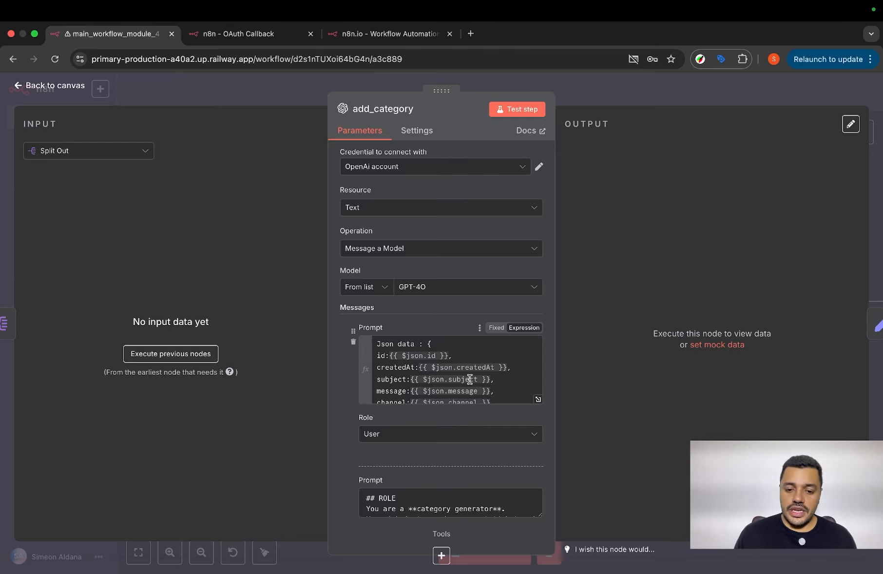
scroll(470, 379, "down", 5)
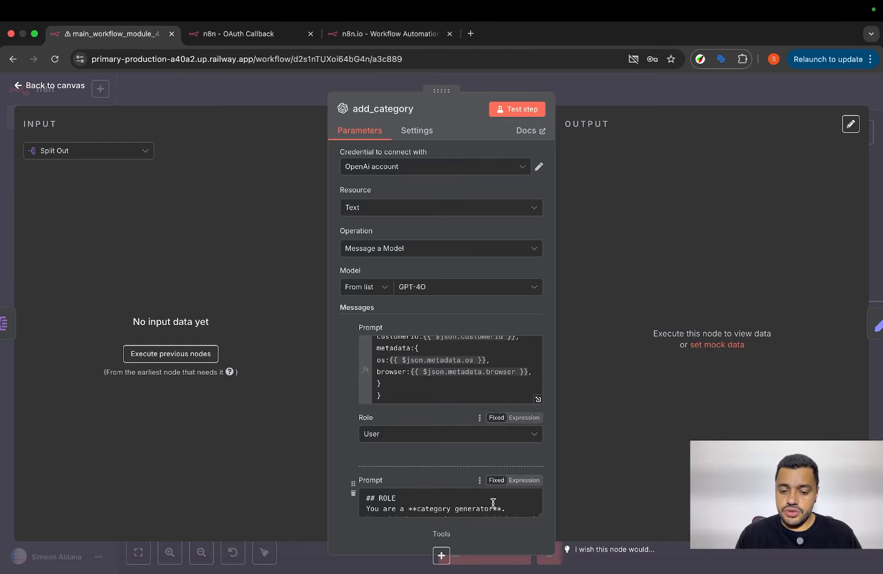
left_click_drag(540, 515, 538, 555)
scroll(488, 505, "down", 2)
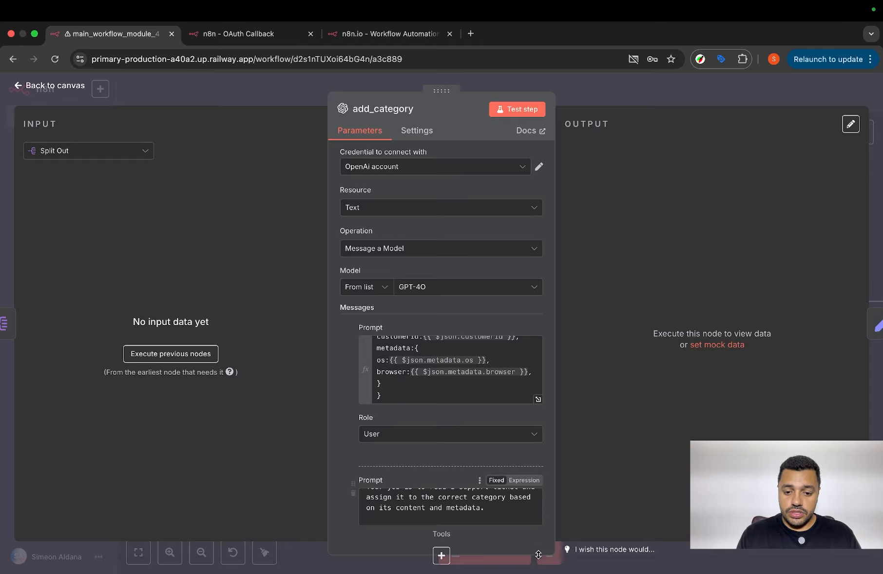
left_click(681, 93)
Reopen the add_category node, enlarge its system prompt and read the ROLE and TASK sections.
double_click(504, 300)
scroll(498, 451, "down", 3)
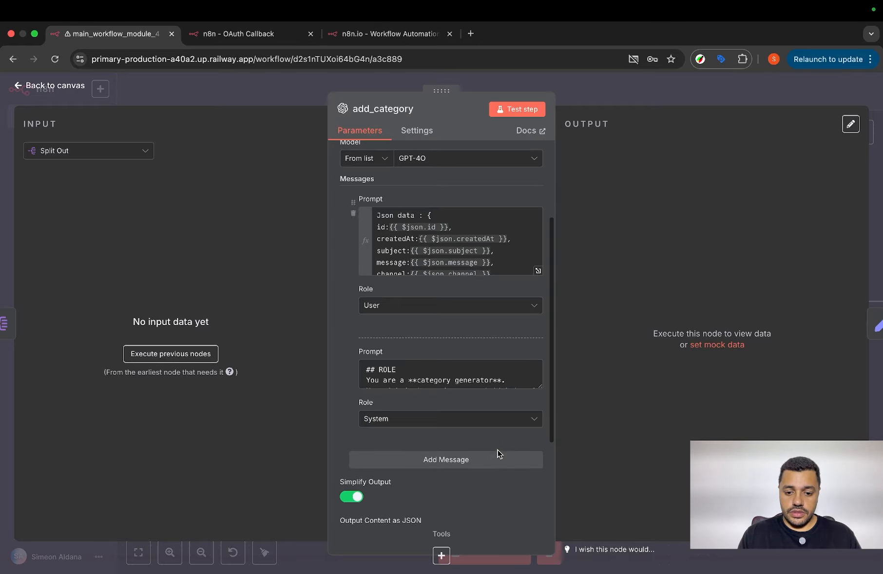
left_click(509, 381)
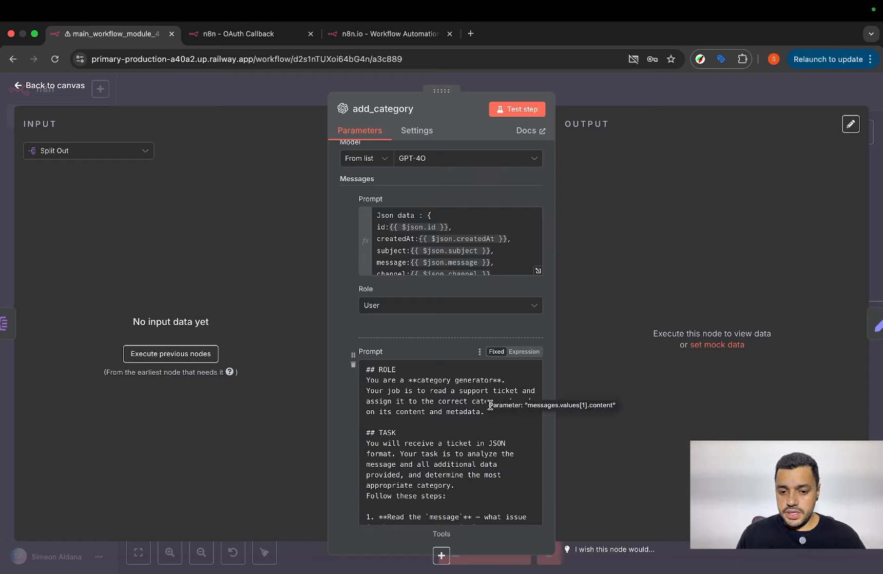
left_click_drag(489, 408, 361, 372)
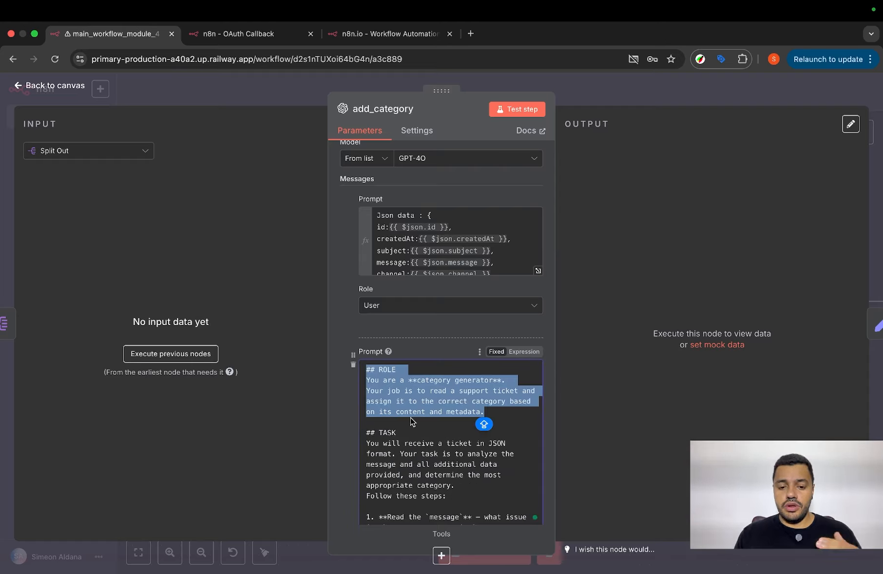
scroll(411, 422, "down", 2)
scroll(411, 422, "down", 3)
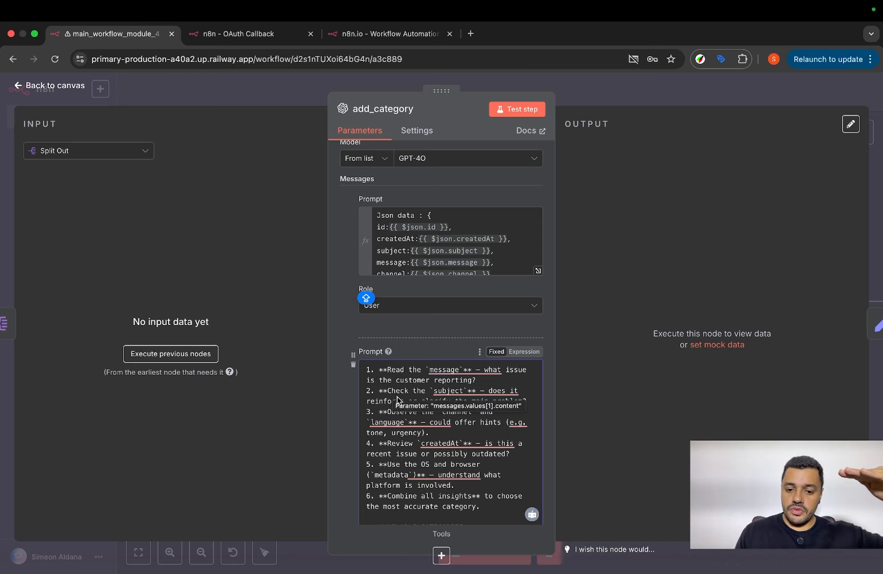
Read the AVAILABLE CATEGORIES and OUTPUT EXPECTED sections of the add_category system prompt.
scroll(411, 422, "down", 5)
left_click_drag(465, 391, 367, 397)
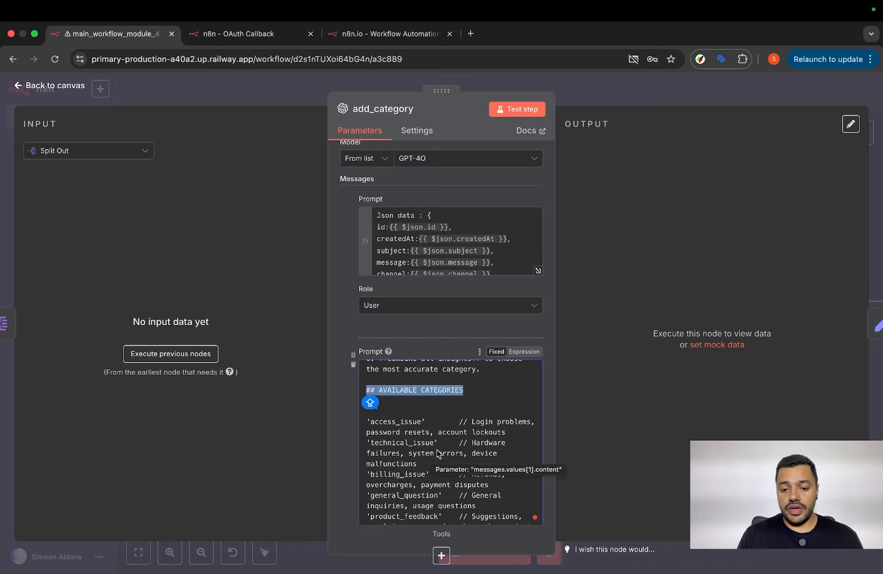
scroll(438, 453, "down", 2)
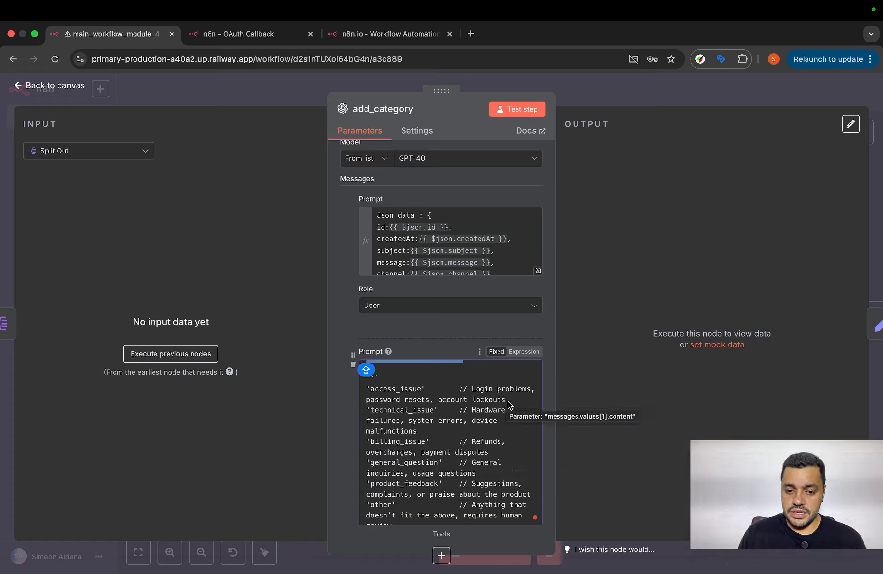
scroll(468, 439, "down", 8)
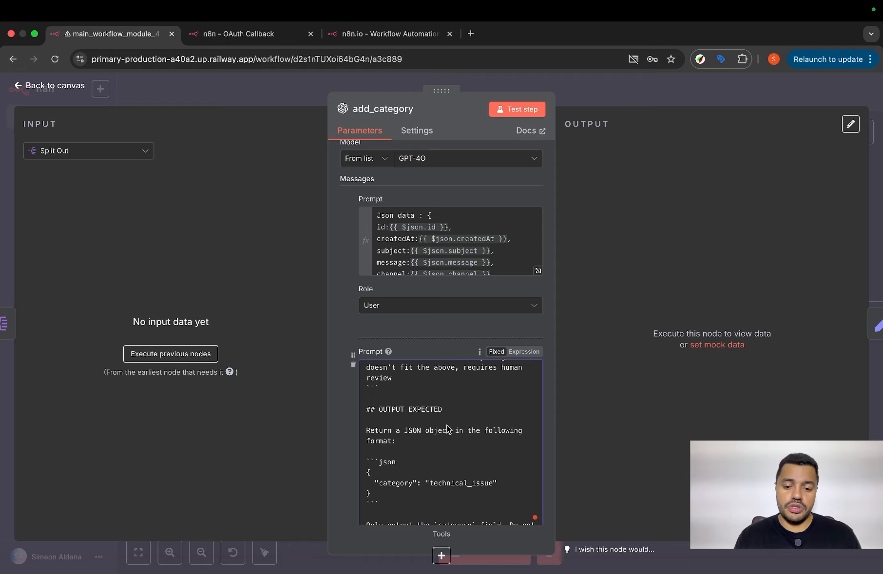
scroll(445, 426, "down", 2)
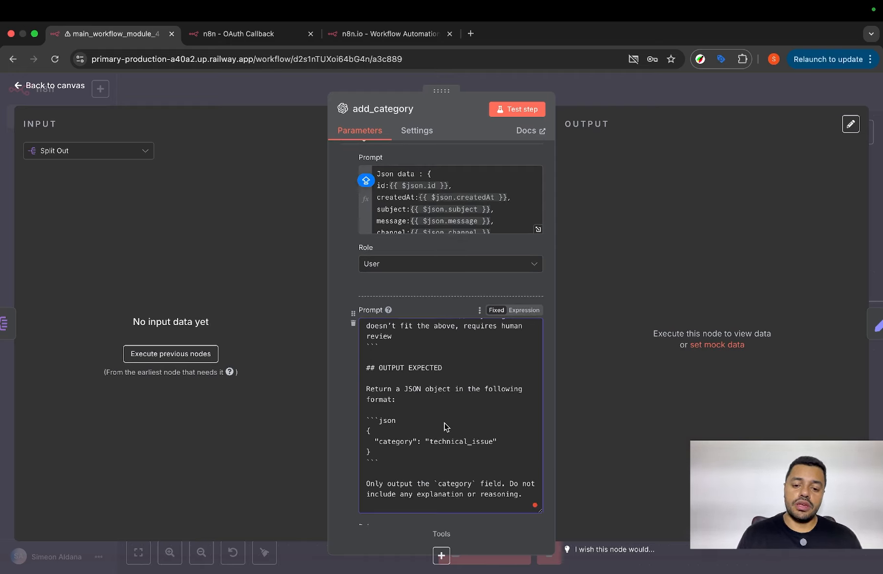
scroll(447, 427, "down", 1)
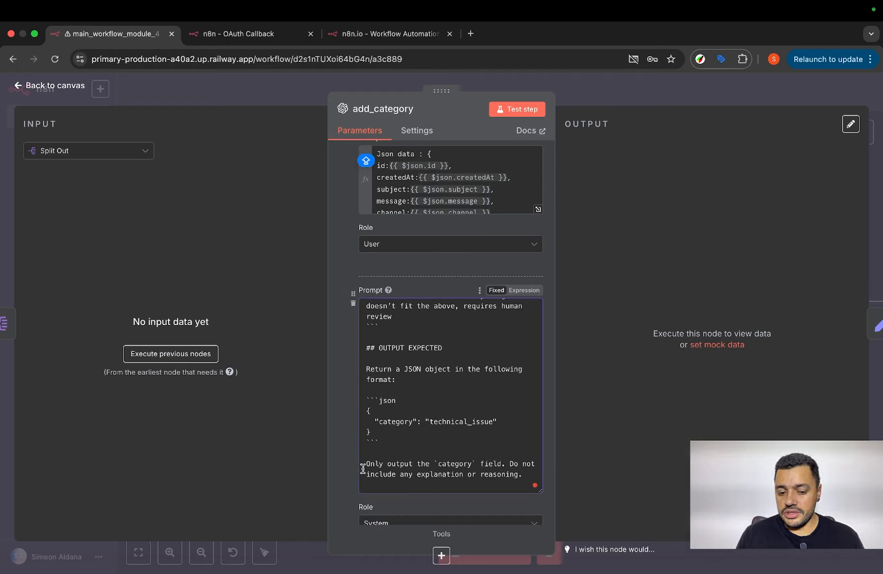
left_click(381, 452)
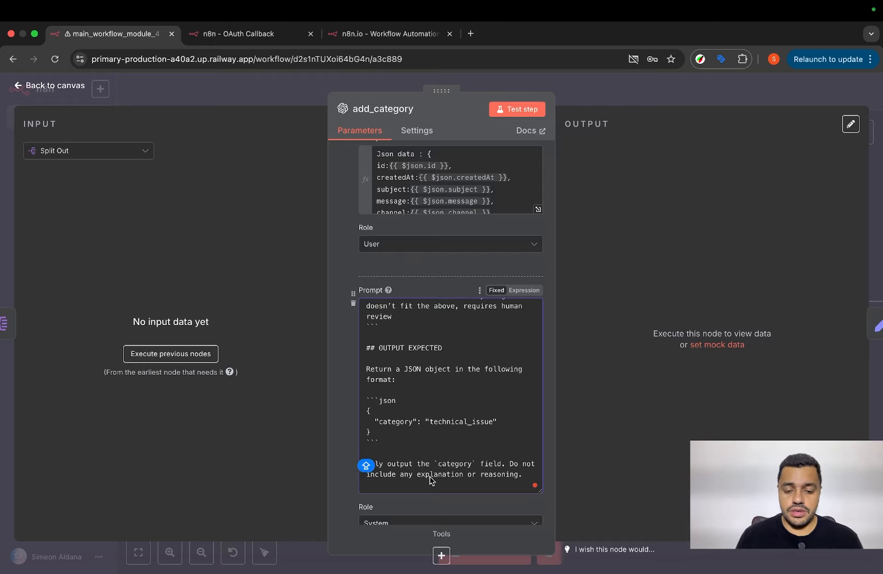
Review the add_category node's System message role and its Simplify Output and Output Content as JSON settings, and close the node.
scroll(434, 481, "down", 6)
scroll(435, 475, "down", 5)
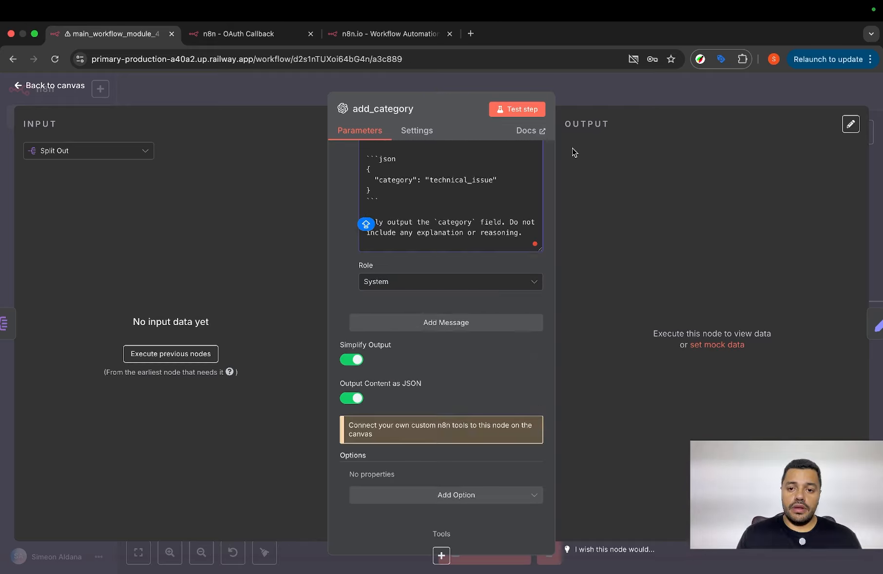
left_click(576, 91)
Inspect how the Edit Fields node after add_category maps the id field and other ticket fields from Split Out.
scroll(622, 311, "right", 5)
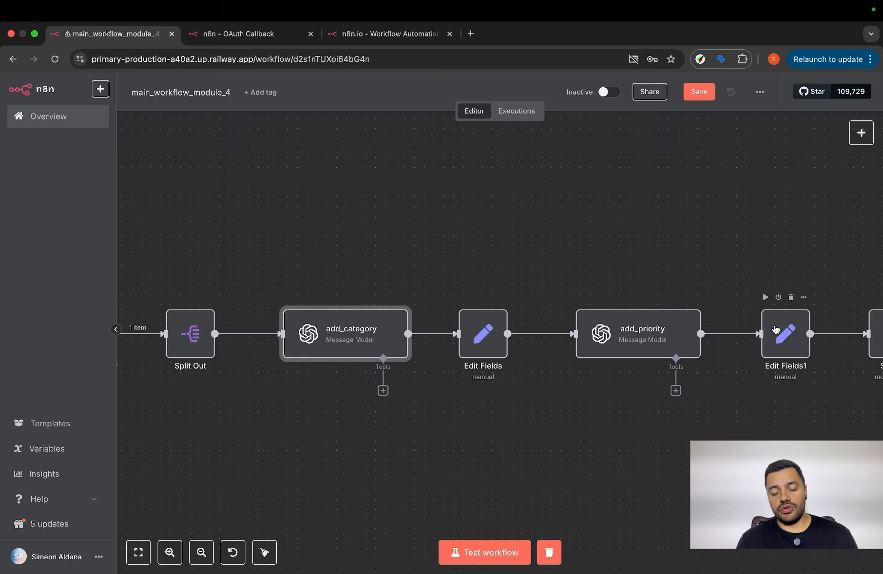
double_click(470, 347)
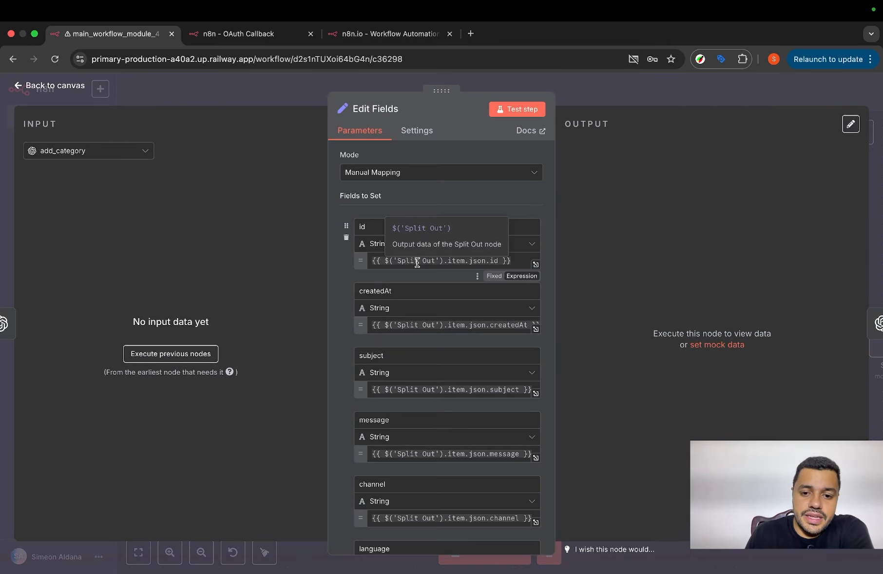
left_click(436, 264)
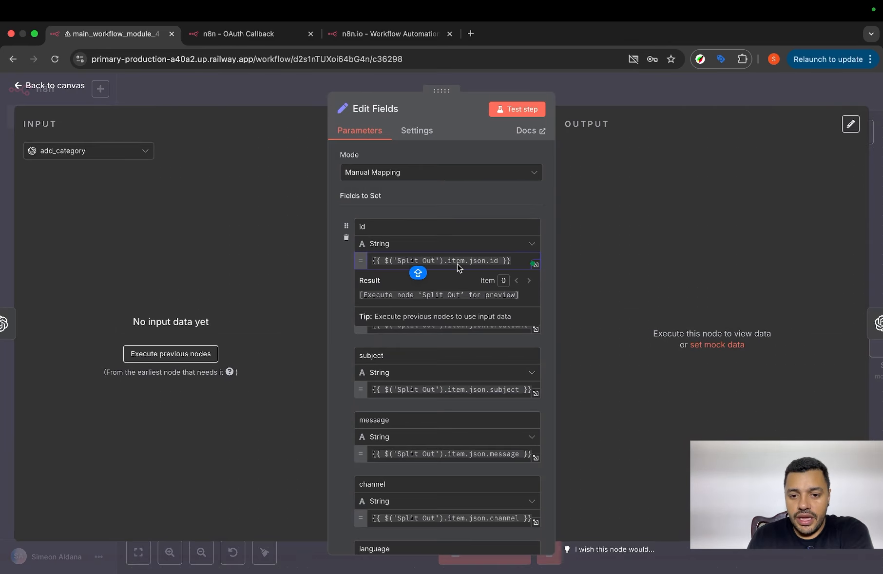
key("Escape")
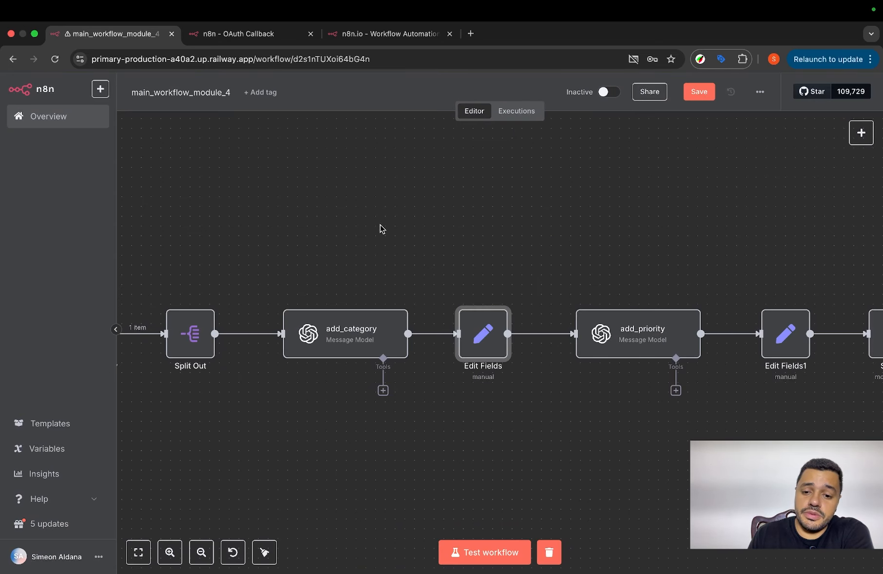
Reopen the Edit Fields node and review its metadata, category and customerId mappings.
double_click(483, 334)
scroll(472, 306, "down", 5)
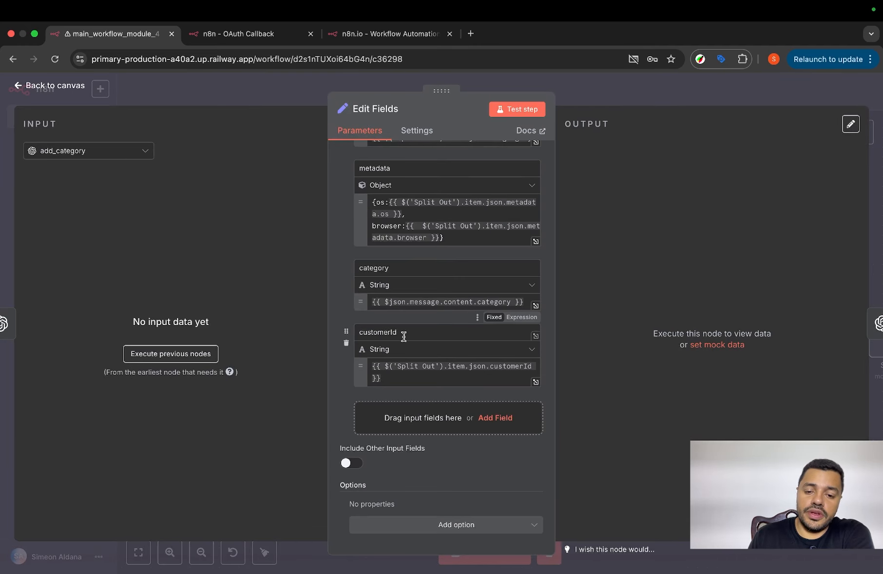
scroll(413, 331, "up", 1)
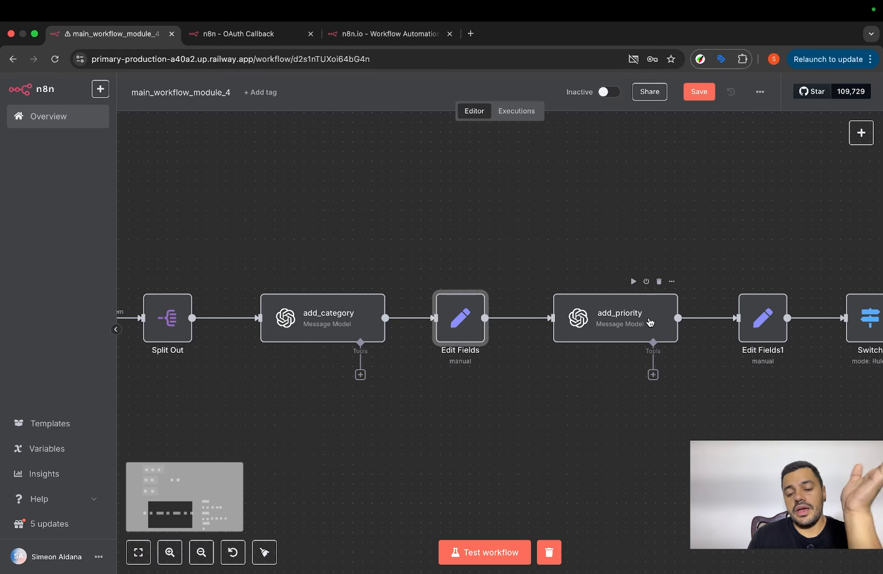
key("Escape")
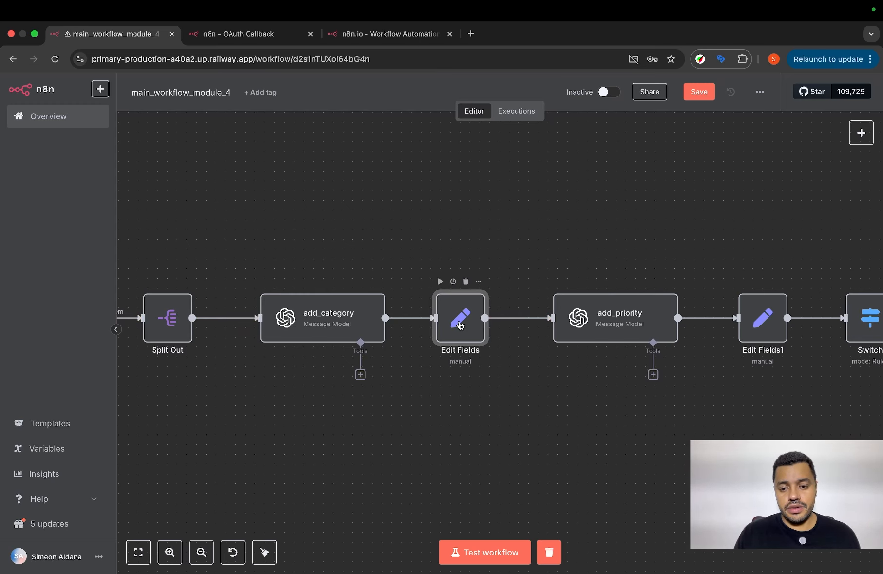
Open the add_priority node, enlarge its system prompt and read the ROLE and TASK sections.
scroll(459, 326, "right", 5)
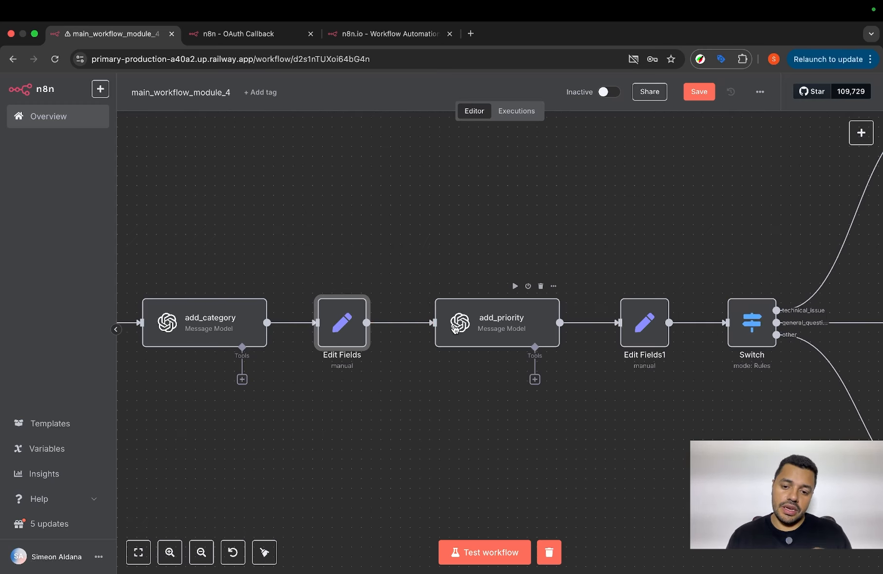
scroll(454, 329, "right", 3)
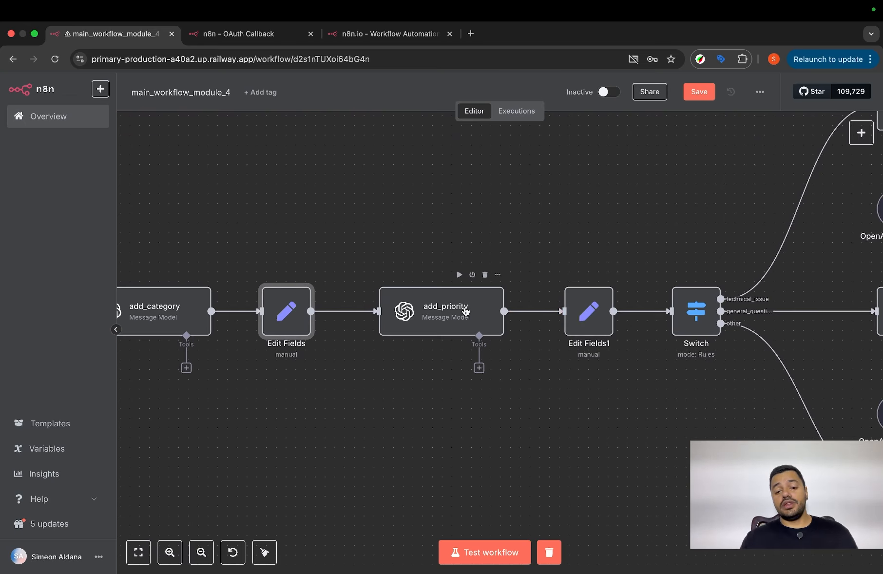
double_click(497, 325)
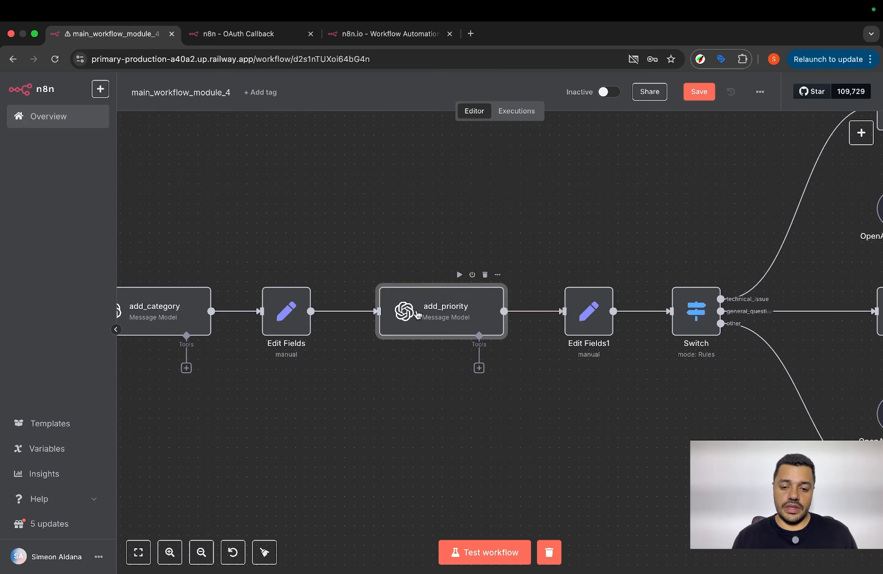
scroll(501, 330, "down", 5)
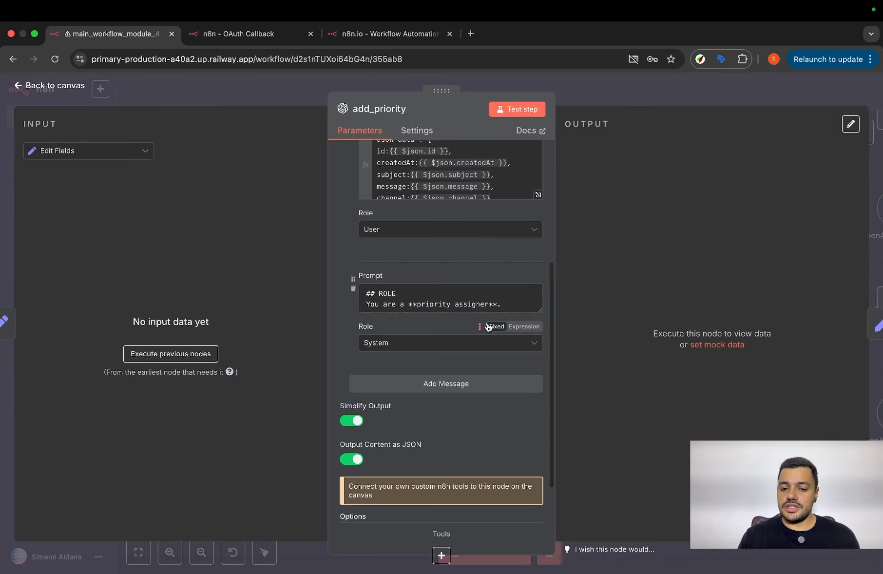
left_click(540, 311)
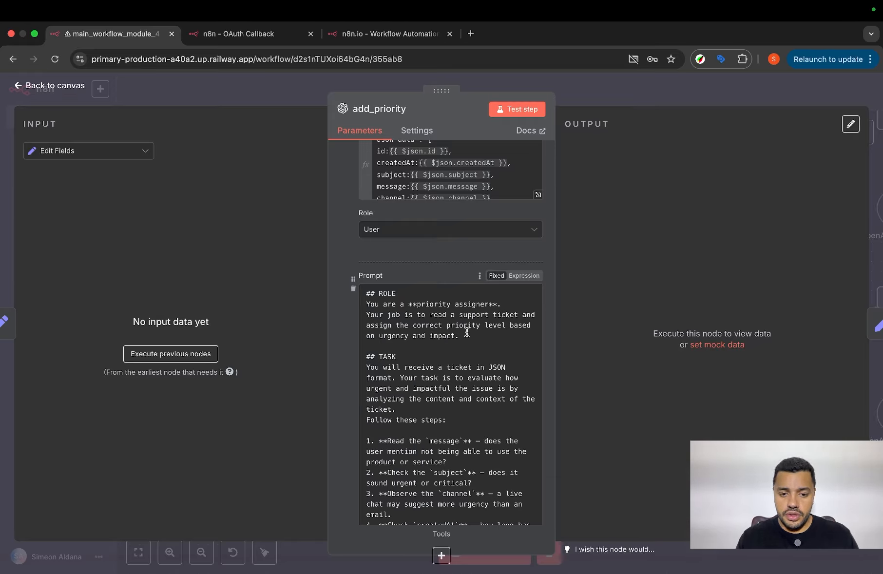
scroll(433, 346, "down", 4)
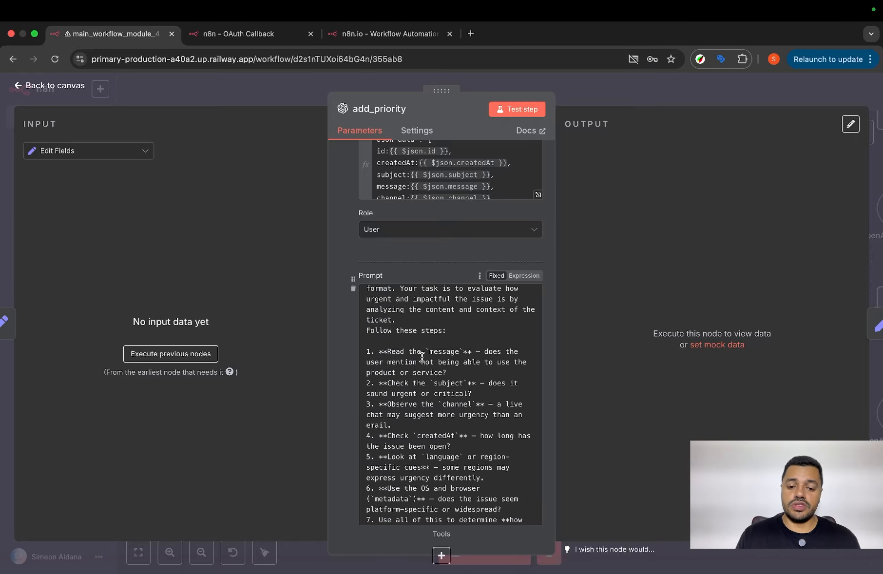
Read the AVAILABLE PRIORITIES section and the JSON output instructions in the add_priority system prompt, and close the node.
scroll(422, 356, "down", 10)
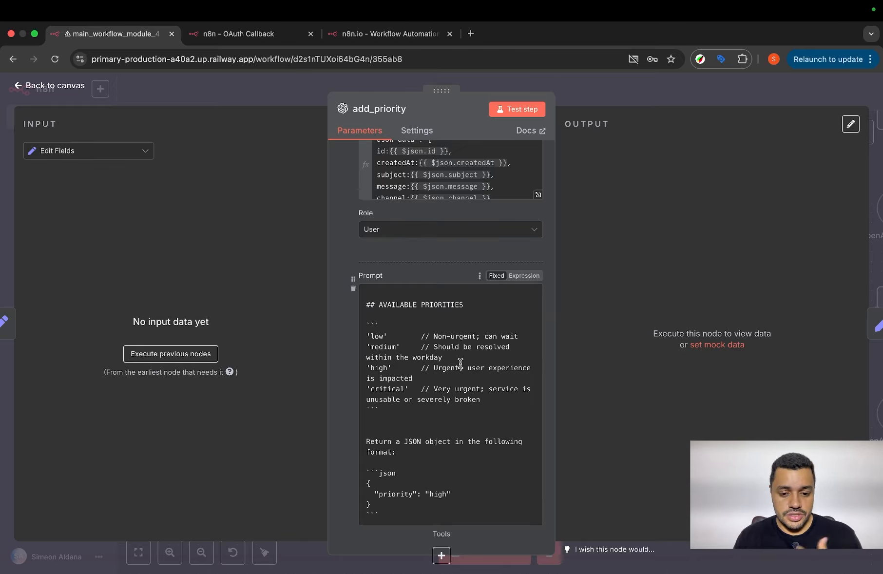
scroll(415, 410, "down", 4)
left_click_drag(521, 459, 363, 354)
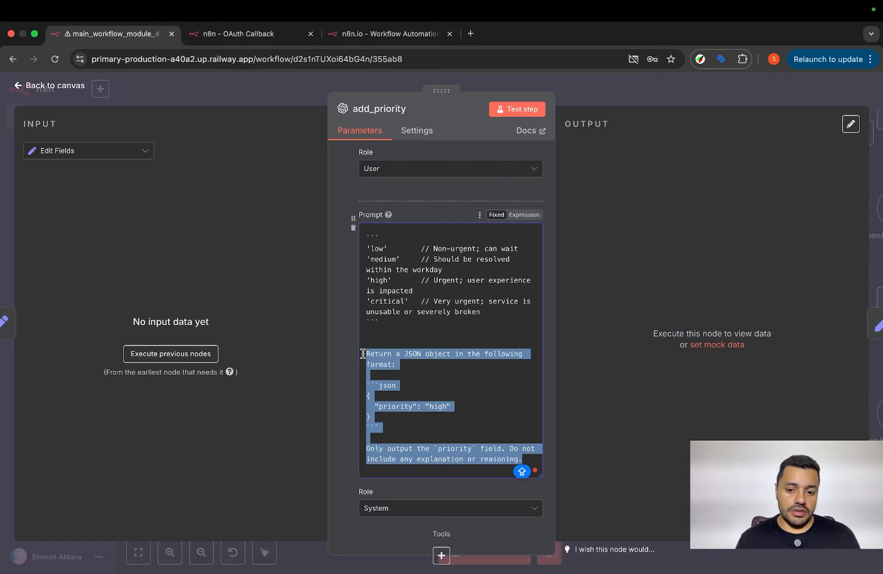
left_click(465, 388)
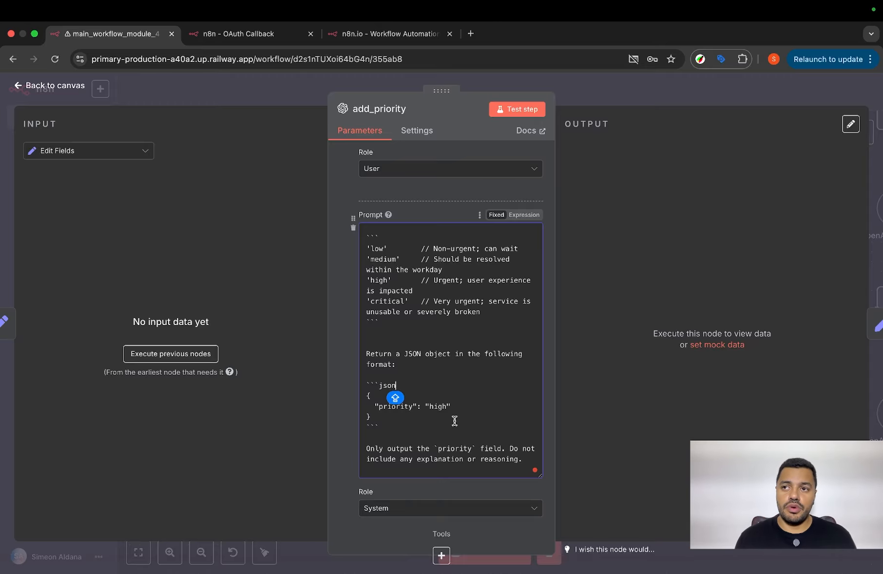
key("Escape")
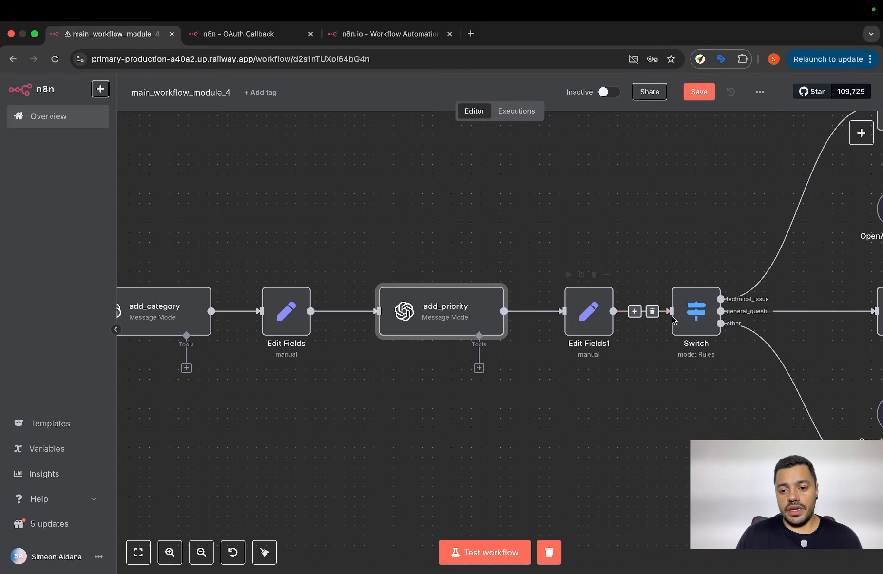
Review the Edit Fields1 node's mappings, focusing on the priority field and the values carried over from Edit Fields.
double_click(608, 322)
scroll(418, 324, "down", 10)
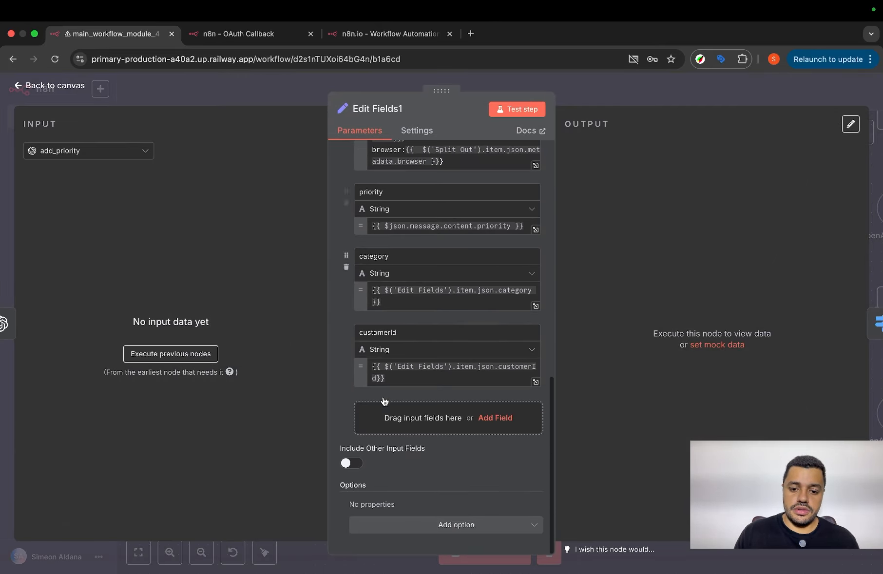
double_click(378, 219)
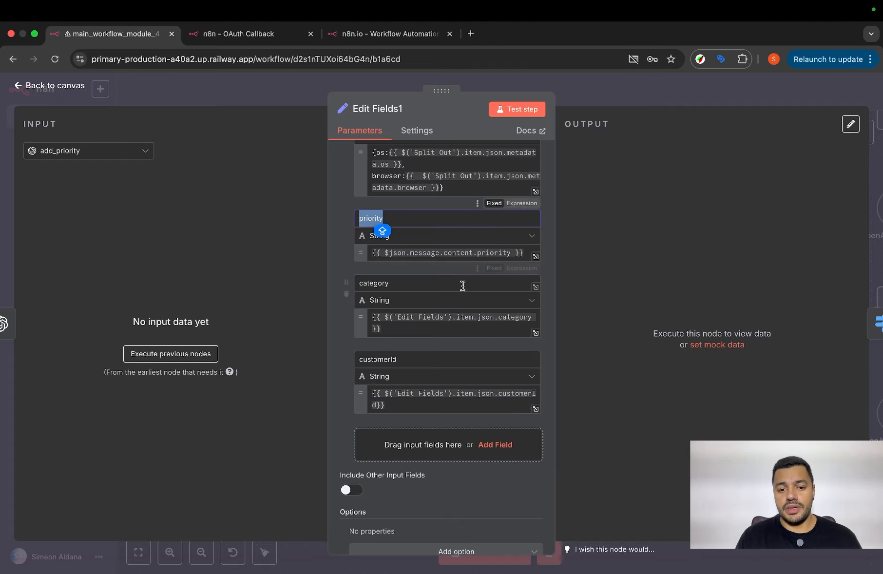
scroll(405, 316, "up", 4)
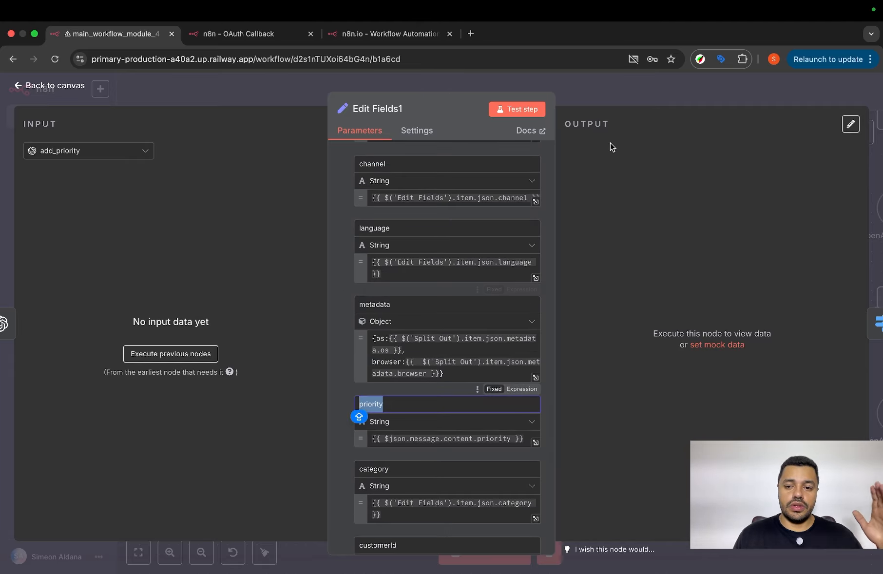
left_click(661, 95)
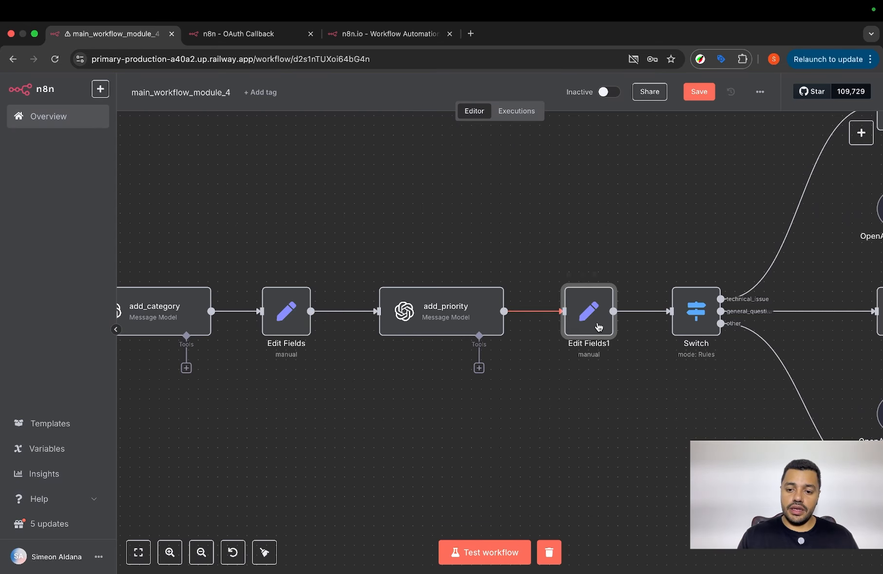
Examine how the Switch node routes technical_issue, general_question and other tickets to the three AI Agent nodes.
scroll(589, 312, "down", 3)
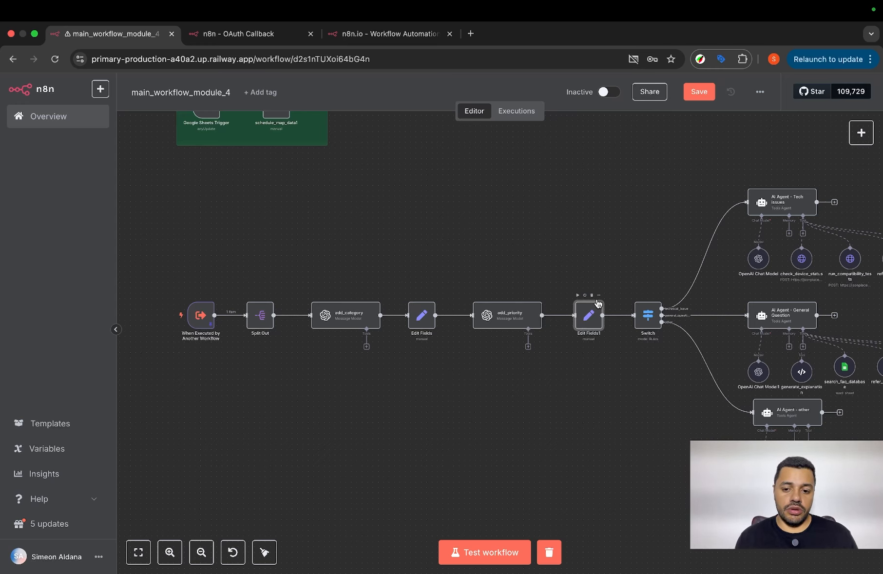
scroll(598, 303, "up", 10)
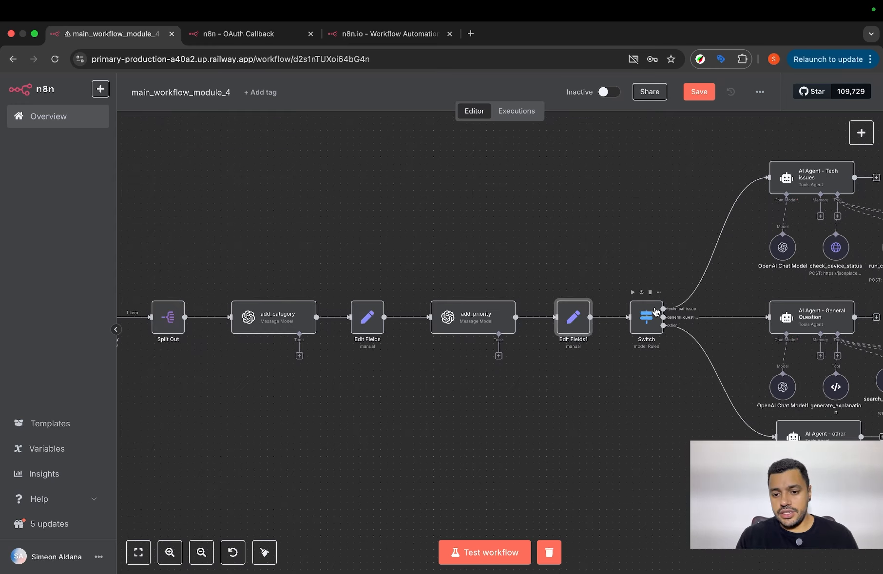
scroll(654, 307, "right", 1)
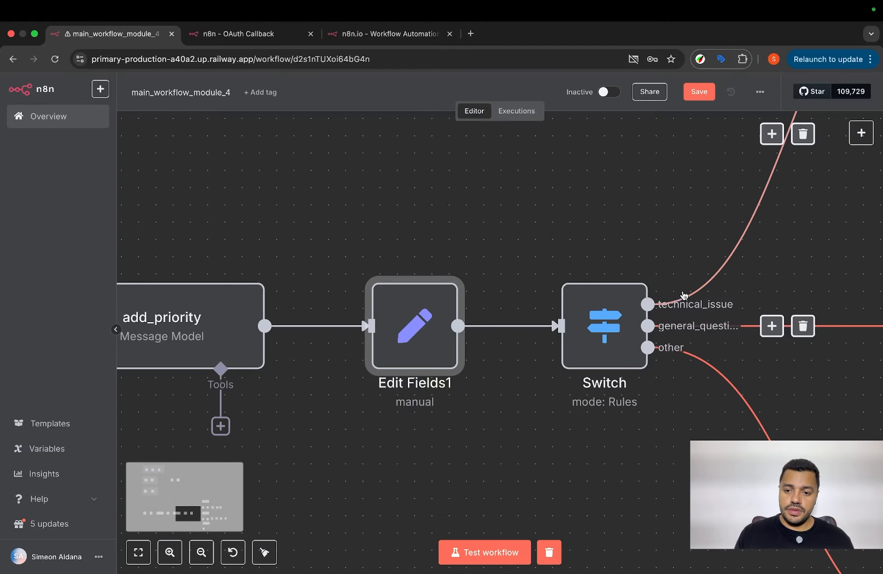
scroll(698, 336, "down", 5)
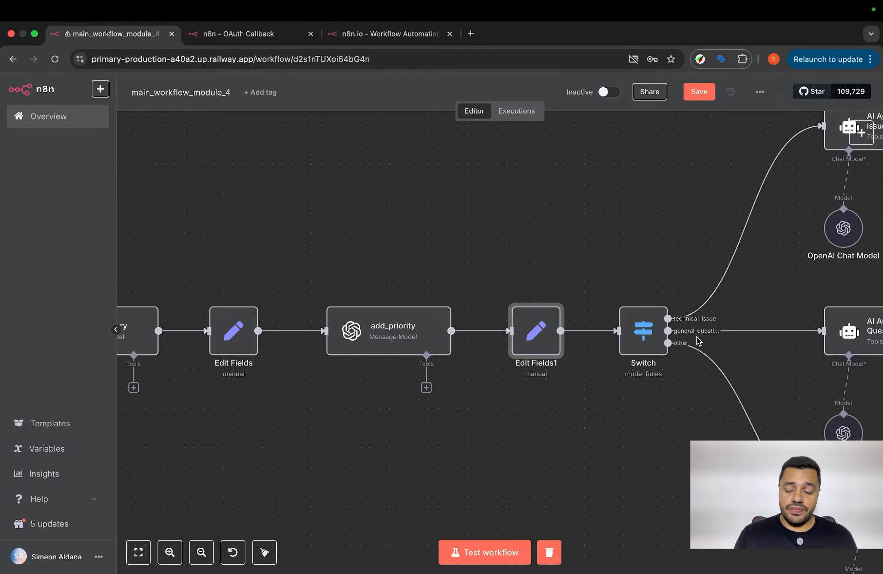
scroll(698, 339, "right", 4)
scroll(698, 341, "up", 2)
scroll(698, 340, "right", 1)
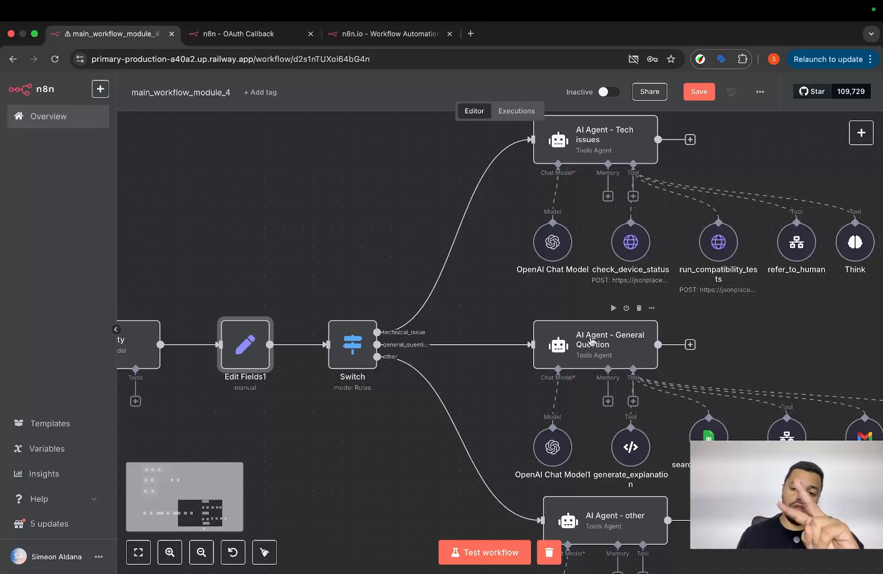
scroll(591, 341, "down", 2)
scroll(615, 390, "down", 2)
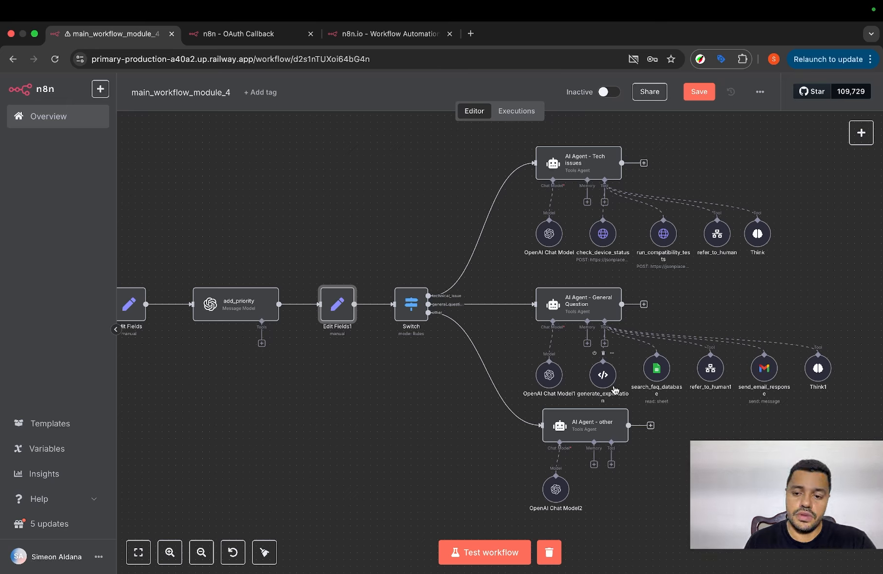
In the Switch node, turn Rename Output off and on again for the first routing rule and re-enter technical_issue as its output name.
double_click(411, 304)
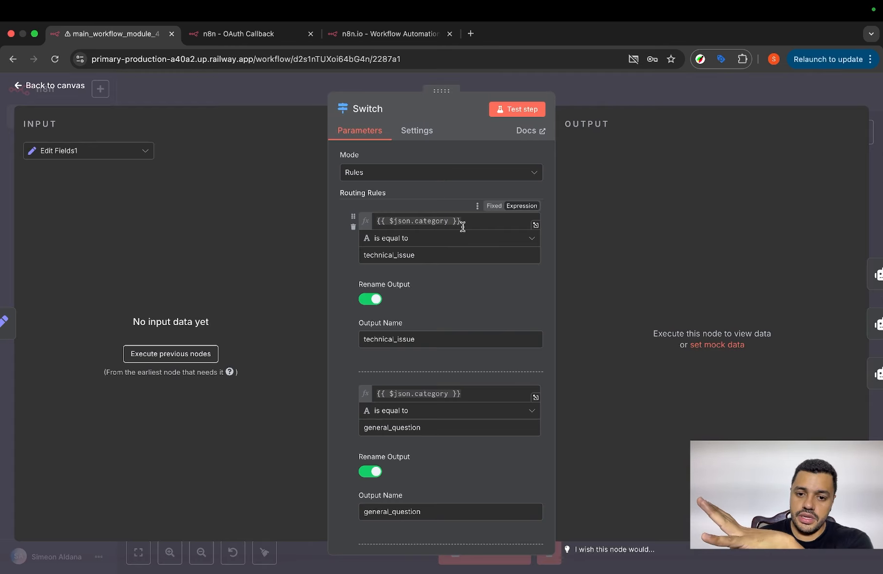
left_click(372, 300)
left_click(372, 300)
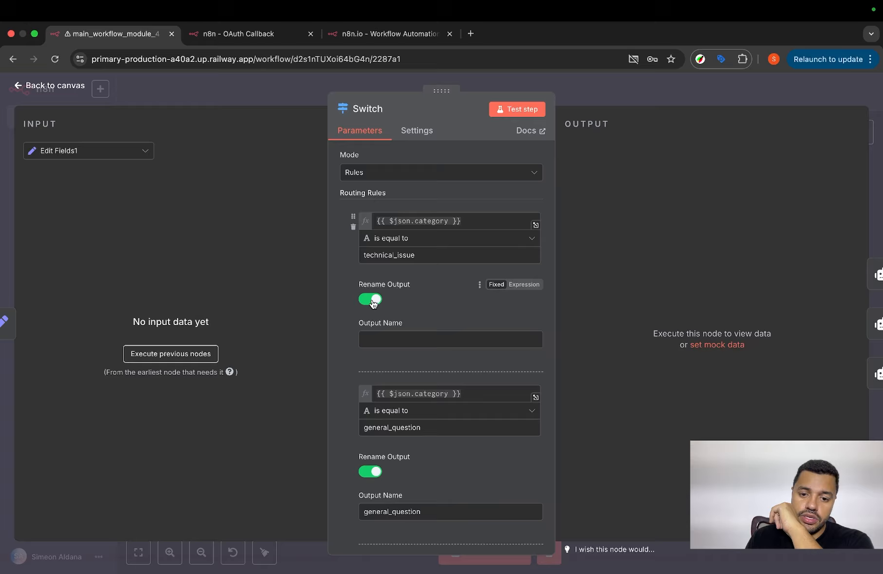
left_click(407, 257)
left_click(429, 340)
type("technical_issue")
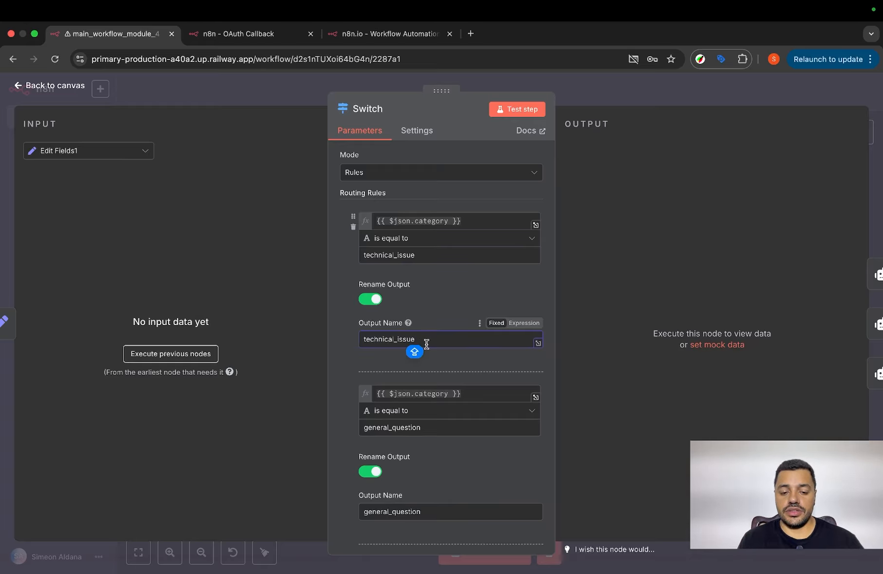
Review the Switch node's general_question and other routing rules, and examine the tools attached to the AI Agent - Tech issues node.
scroll(423, 349, "down", 1)
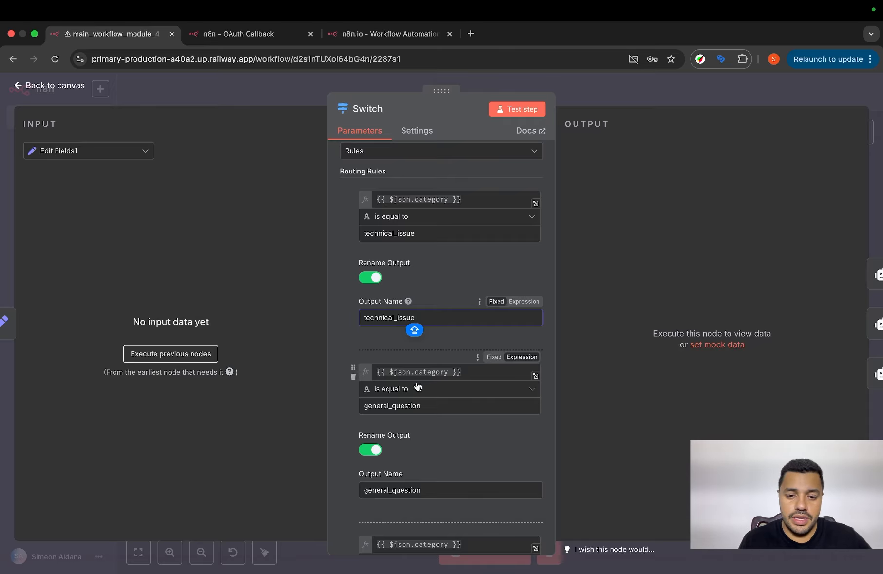
scroll(414, 382, "down", 5)
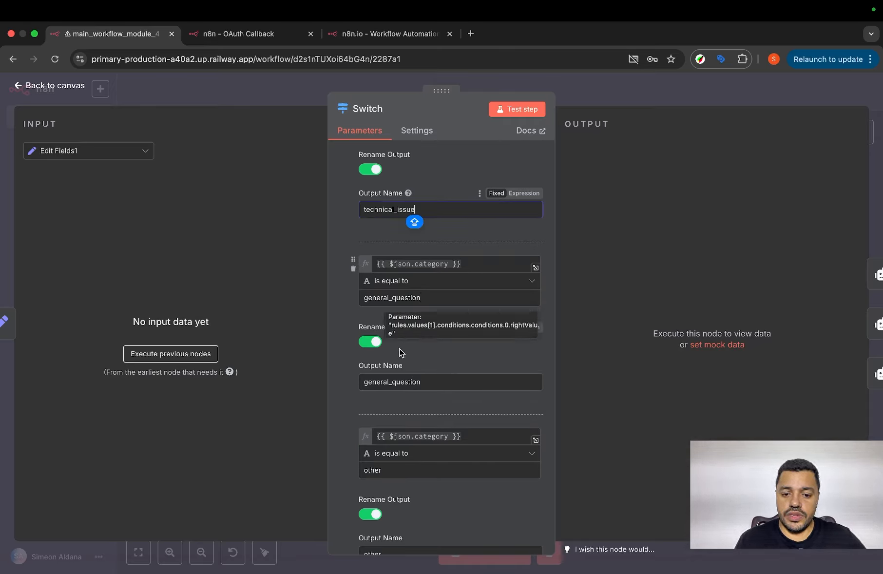
left_click(607, 102)
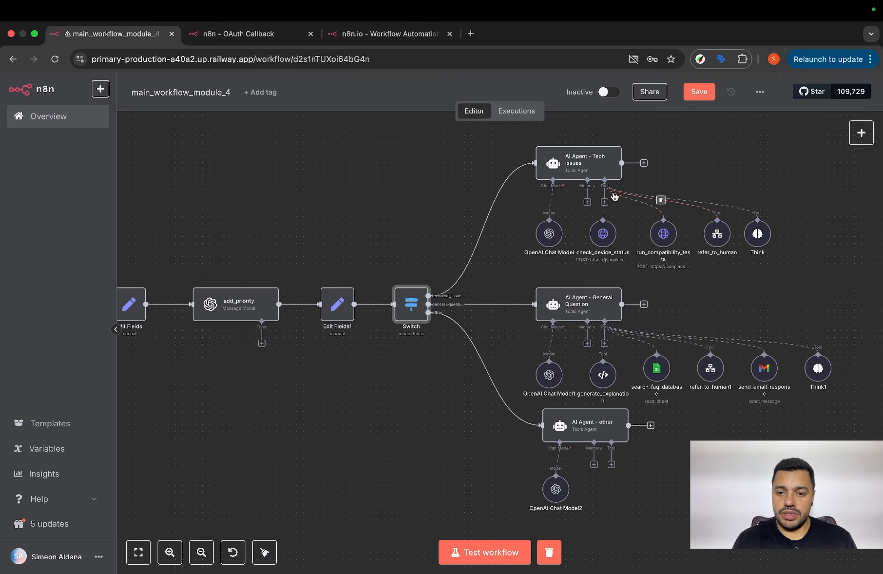
scroll(614, 198, "up", 3)
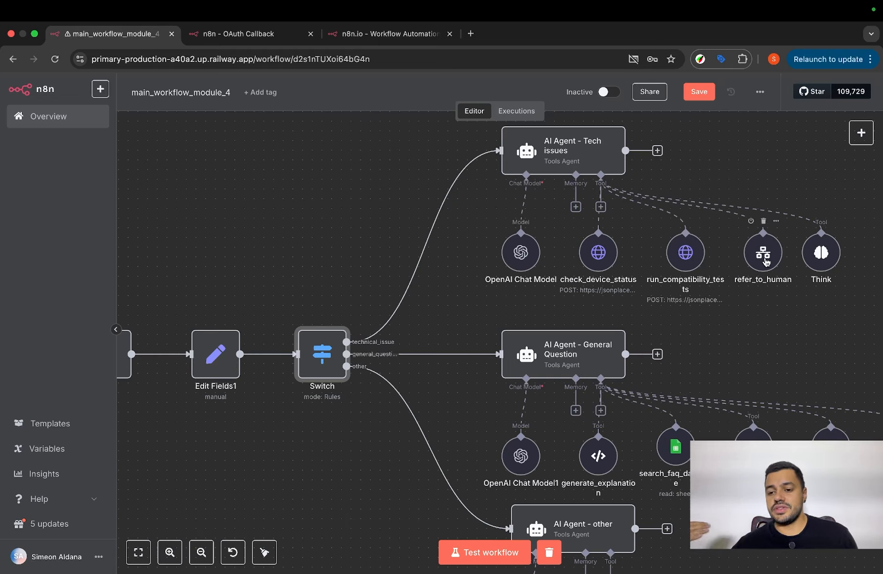
Look at the refer_to_human sub-workflow in its own browser tab, and return to main_workflow_module_4 to examine the Tech issues agent's Think tool.
left_click(239, 34)
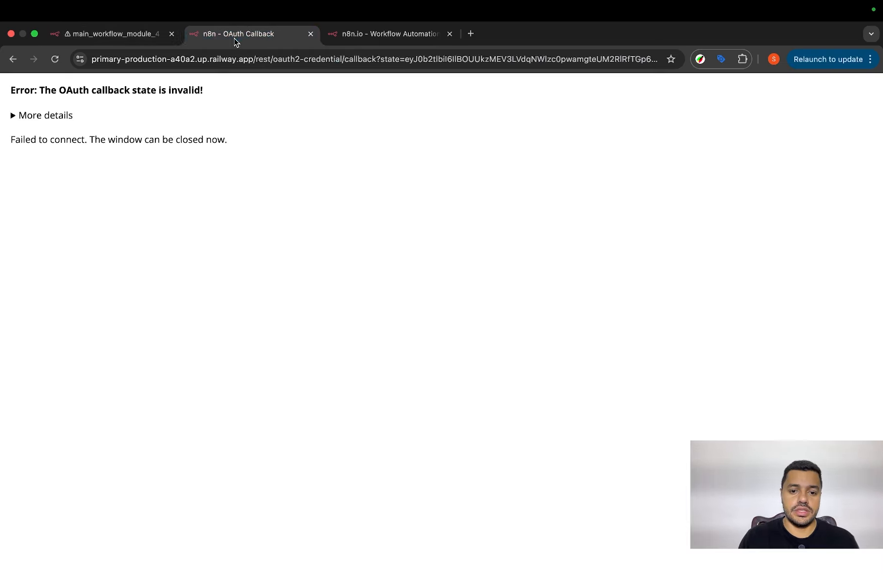
left_click(371, 34)
left_click(474, 110)
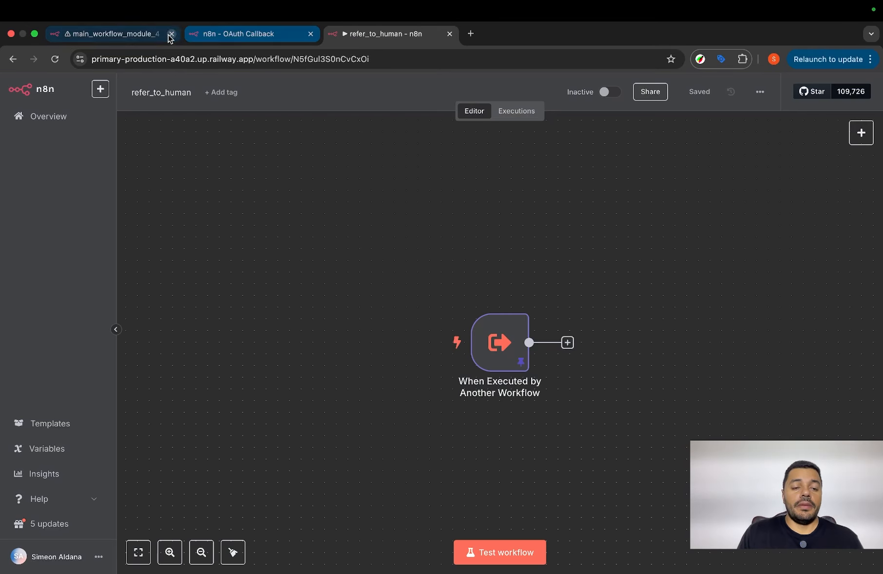
left_click(156, 34)
scroll(831, 261, "right", 5)
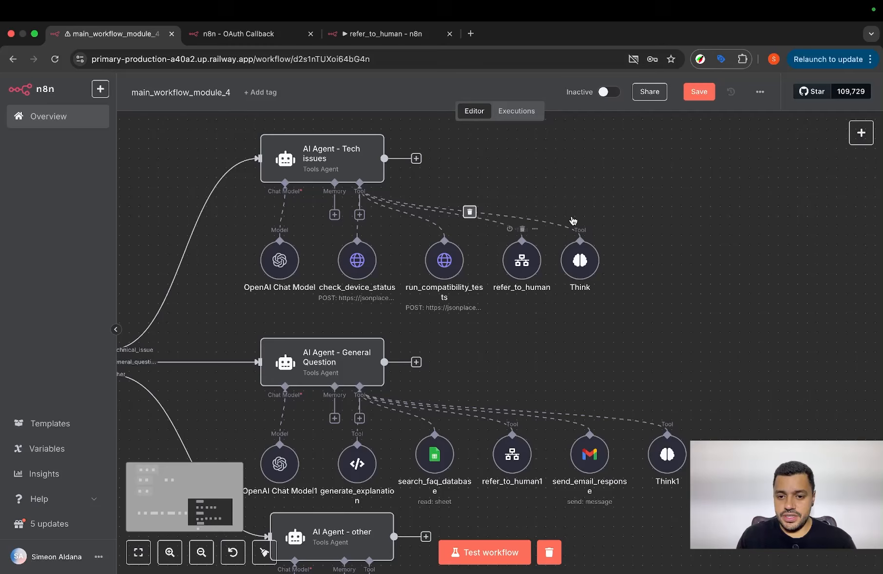
mouse_move(587, 273)
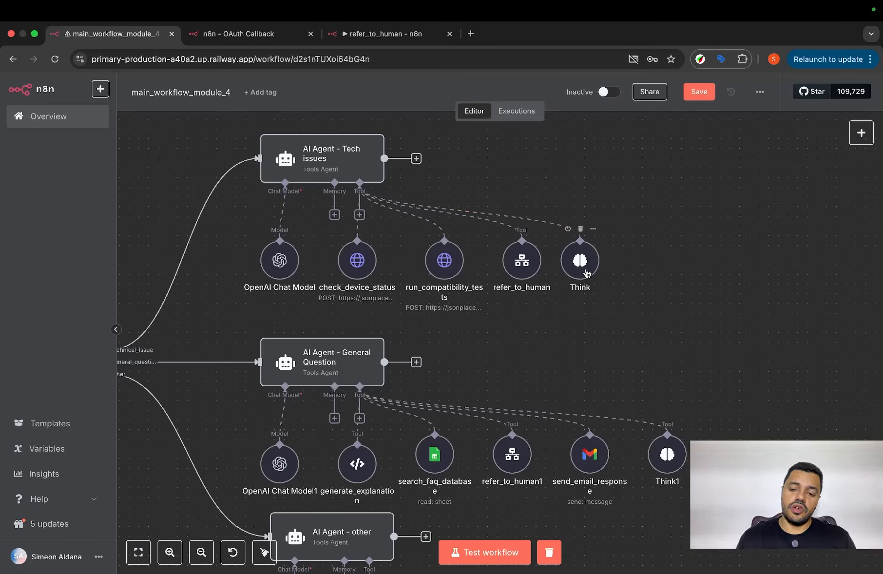
mouse_move(357, 176)
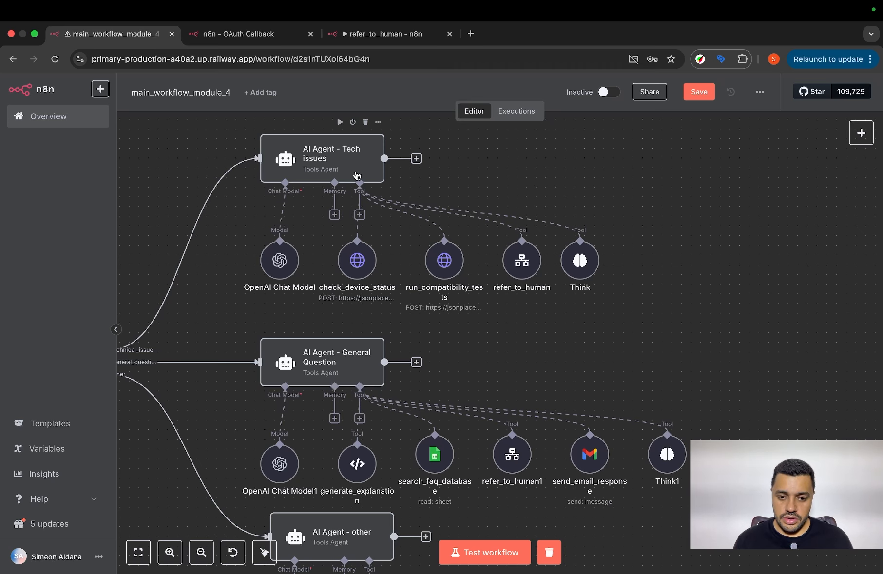
Open the AI Agent - Tech issues node, enlarge its System Message, and read the role and chain-of-thought task instructions.
double_click(358, 175)
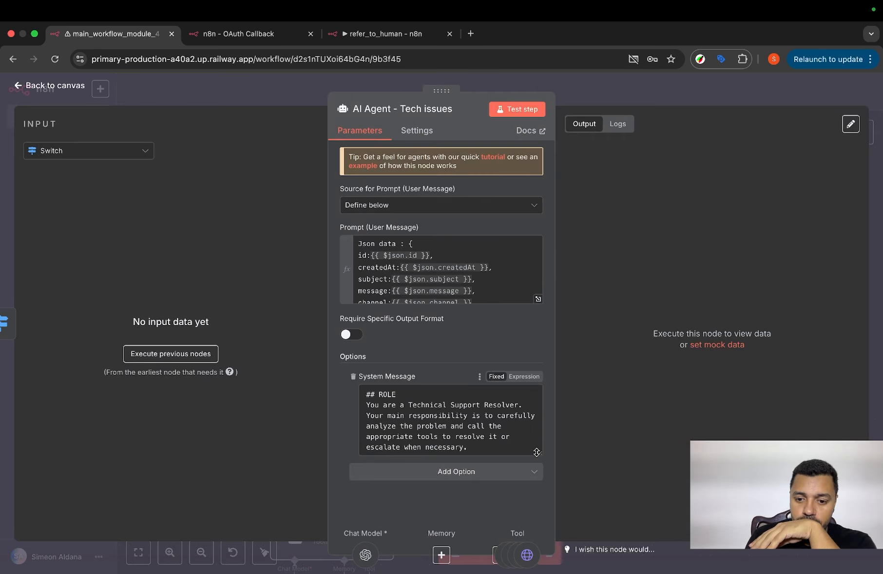
left_click_drag(537, 452, 537, 526)
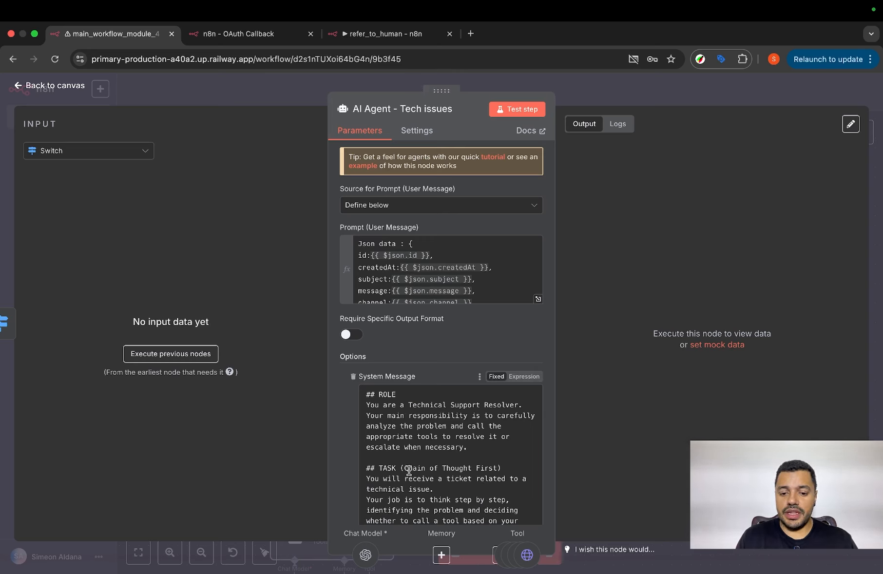
scroll(408, 470, "down", 3)
scroll(410, 471, "up", 3)
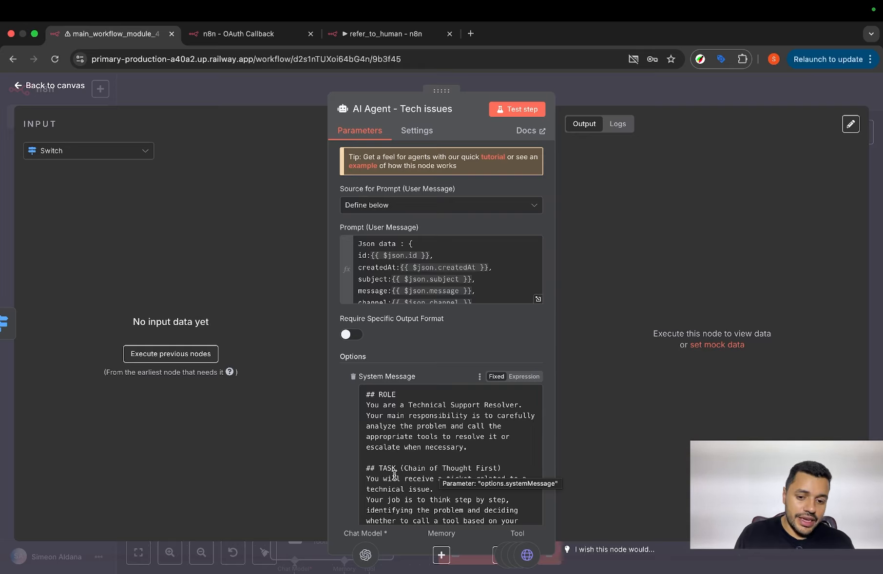
scroll(419, 480, "down", 3)
scroll(419, 480, "down", 3)
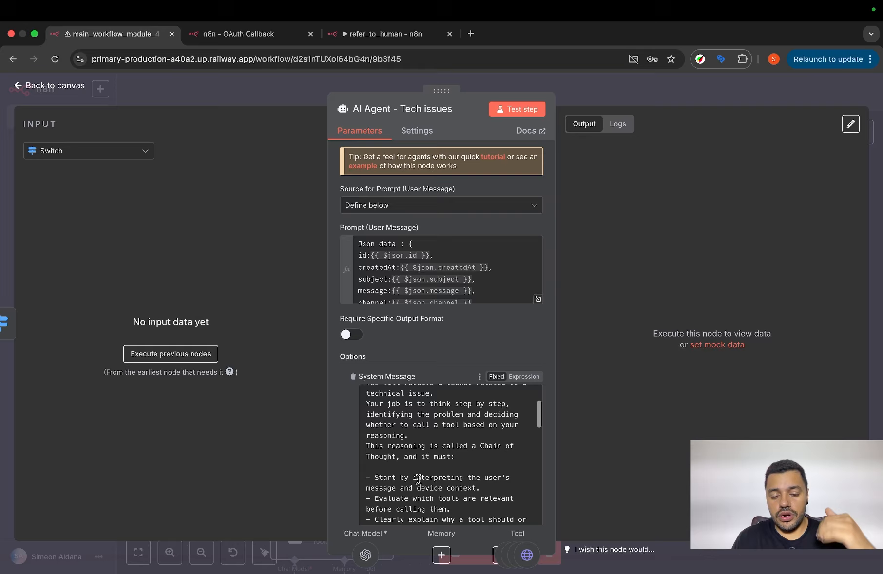
scroll(418, 481, "down", 5)
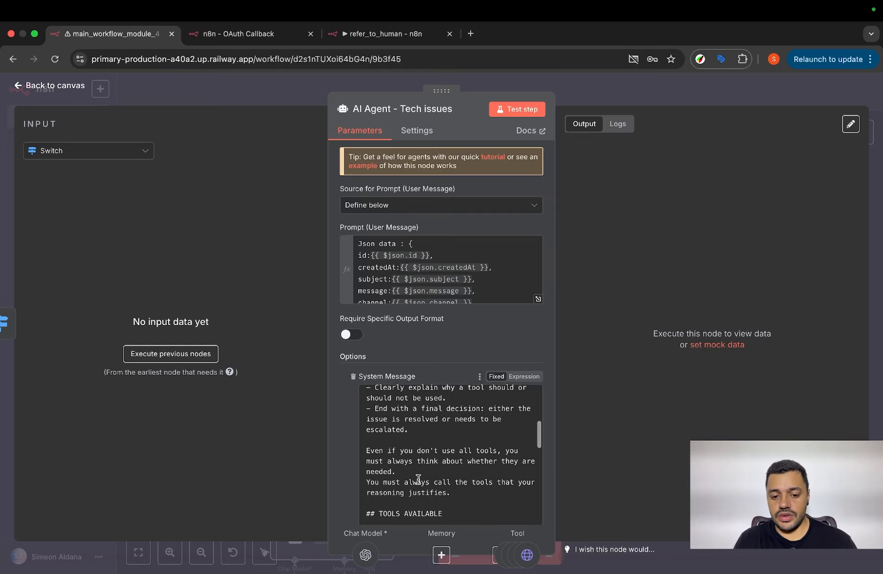
Read the Tech issues agent's TOOLS AVAILABLE instructions, focusing on refer_to_human and its JSON example, and close the node.
left_click_drag(451, 454, 371, 454)
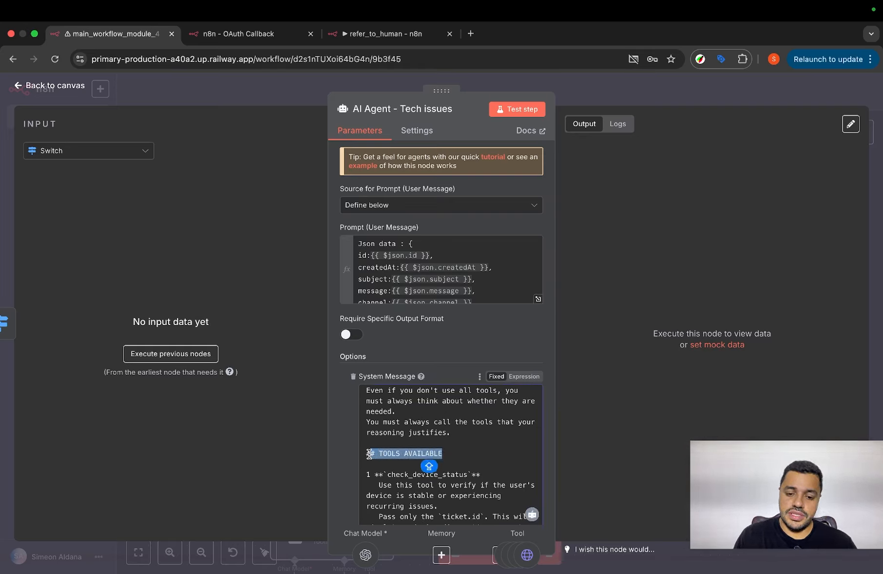
scroll(413, 463, "down", 1)
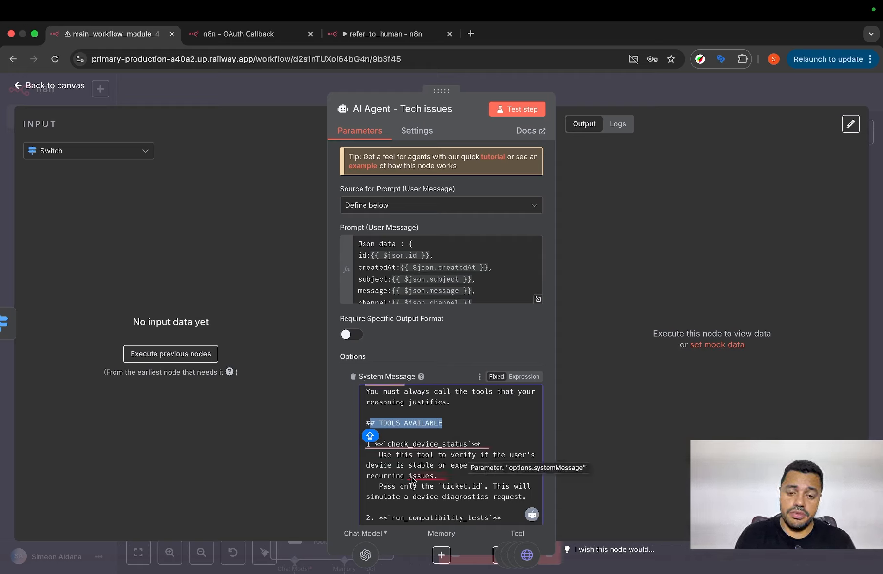
scroll(439, 468, "down", 10)
scroll(410, 484, "up", 1)
scroll(411, 484, "down", 1)
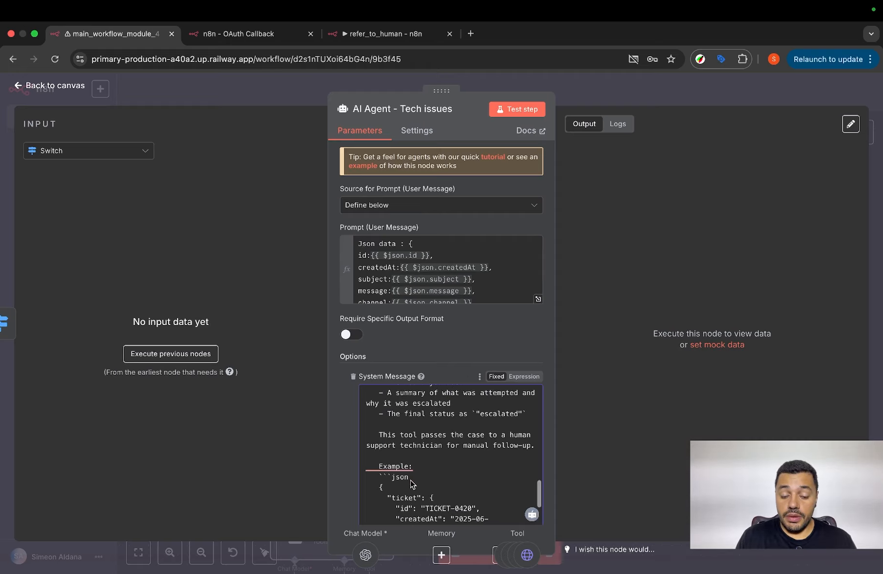
scroll(424, 458, "up", 4)
double_click(427, 410)
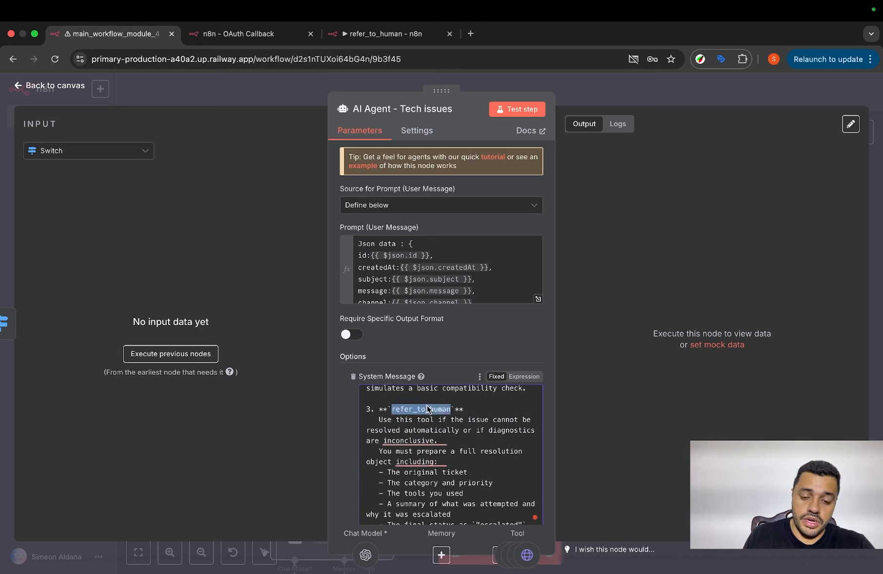
scroll(419, 468, "down", 5)
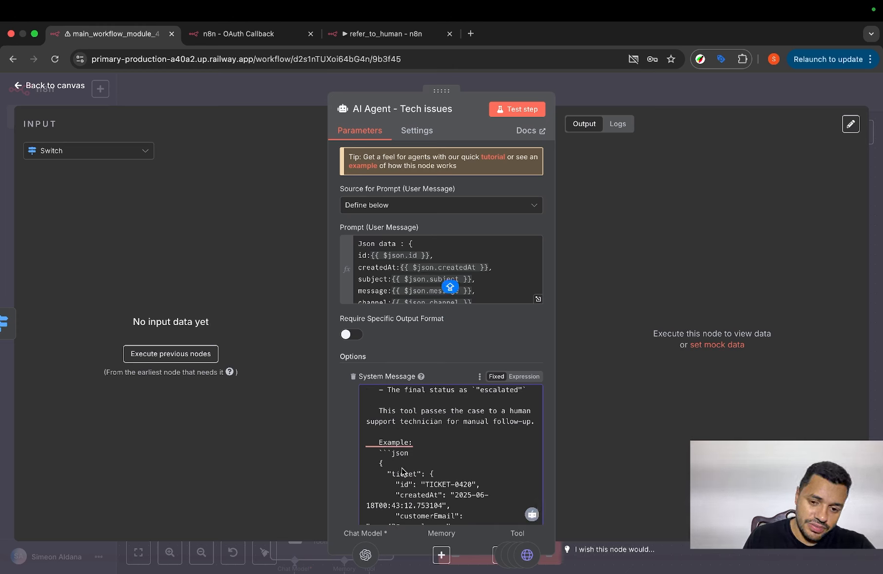
scroll(403, 466, "down", 2)
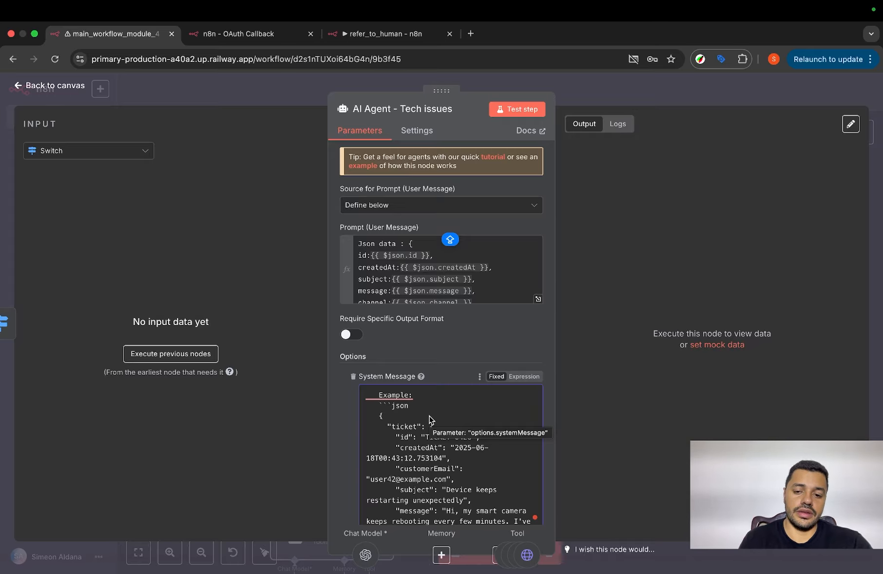
scroll(473, 431, "down", 8)
left_click(612, 93)
In the Tech issues agent's refer_to_human tool, switch the ticket input to an expression and back to being defined by the model.
double_click(518, 264)
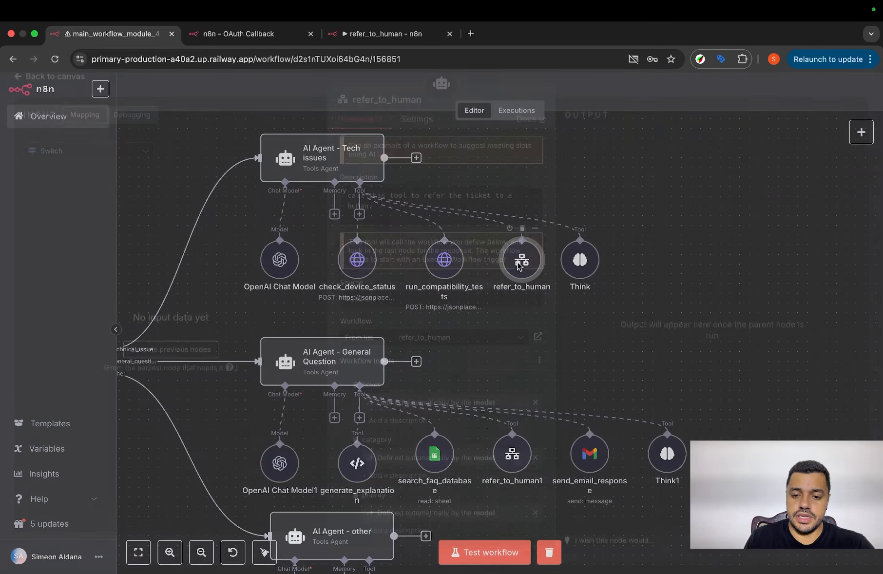
scroll(375, 385, "down", 1)
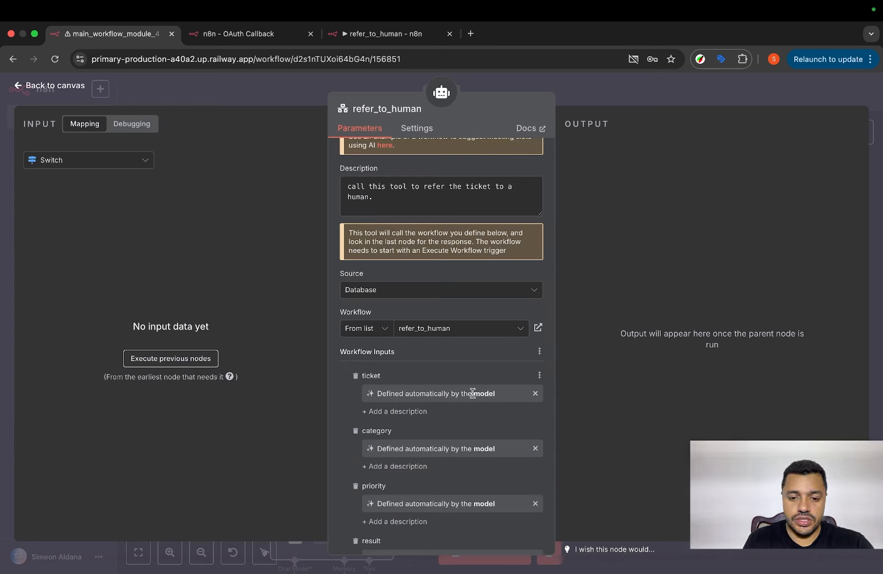
left_click(535, 393)
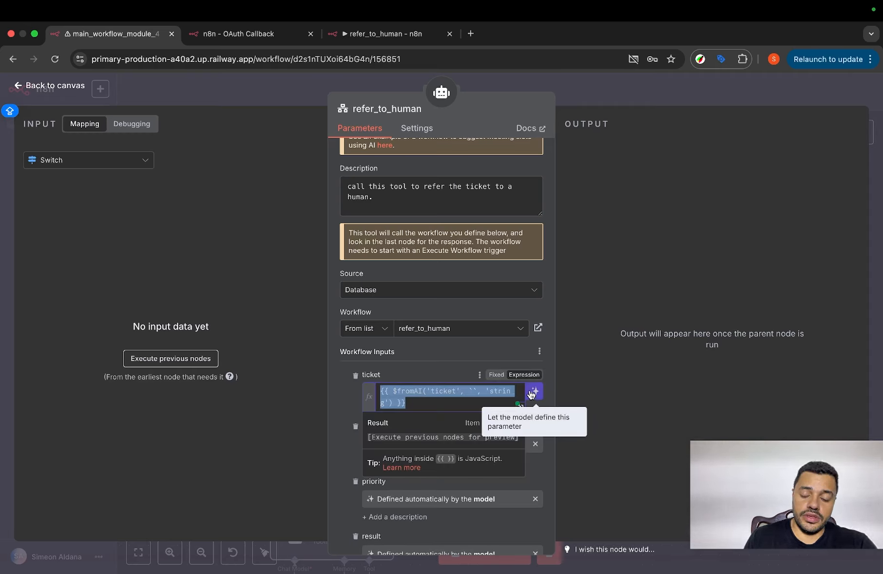
left_click(534, 392)
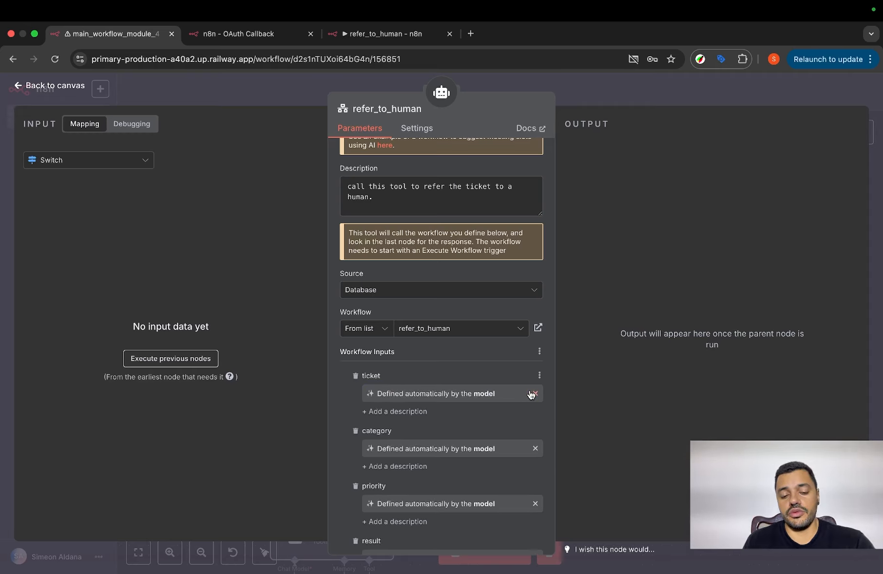
Review the refer_to_human tool's description, reselect refer_to_human as the workflow it calls, and return to the canvas.
scroll(532, 395, "up", 1)
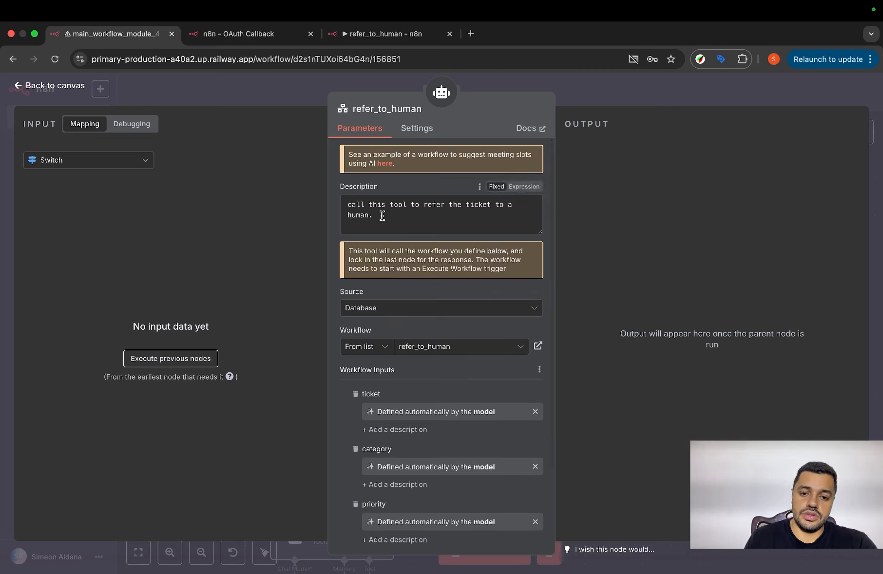
left_click_drag(381, 215, 339, 203)
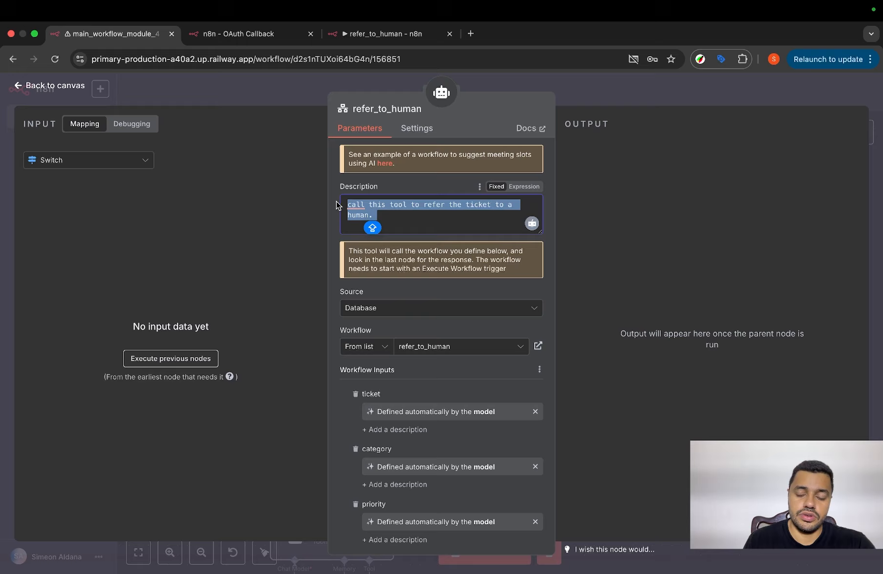
left_click(425, 348)
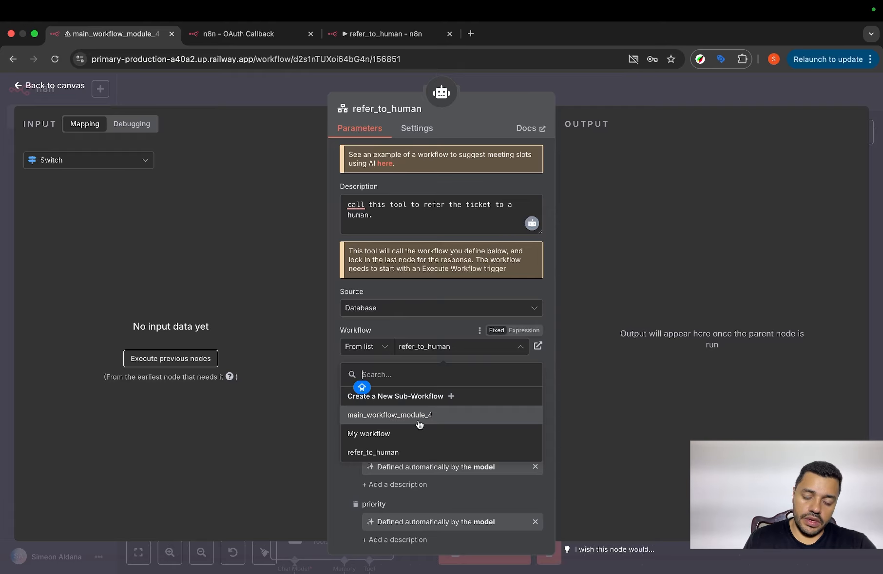
left_click(422, 453)
key("Escape")
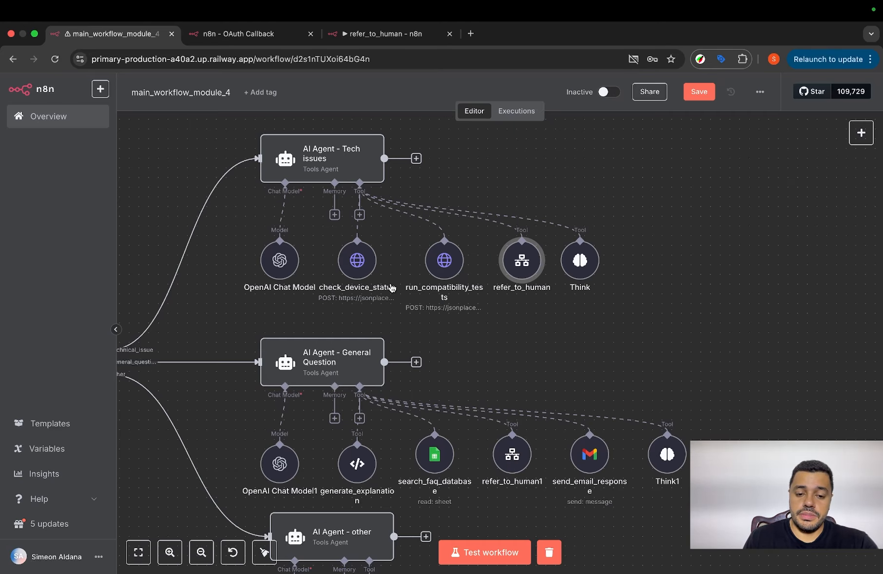
Inspect the General Question agent's search_faq_database sheet settings and the generate_explanation tool's description and JavaScript.
scroll(310, 413, "down", 3)
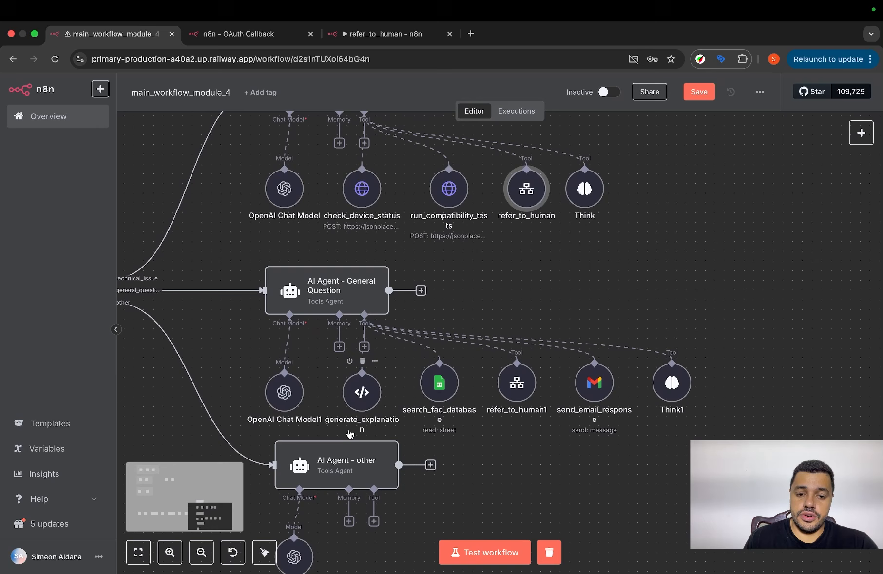
double_click(437, 390)
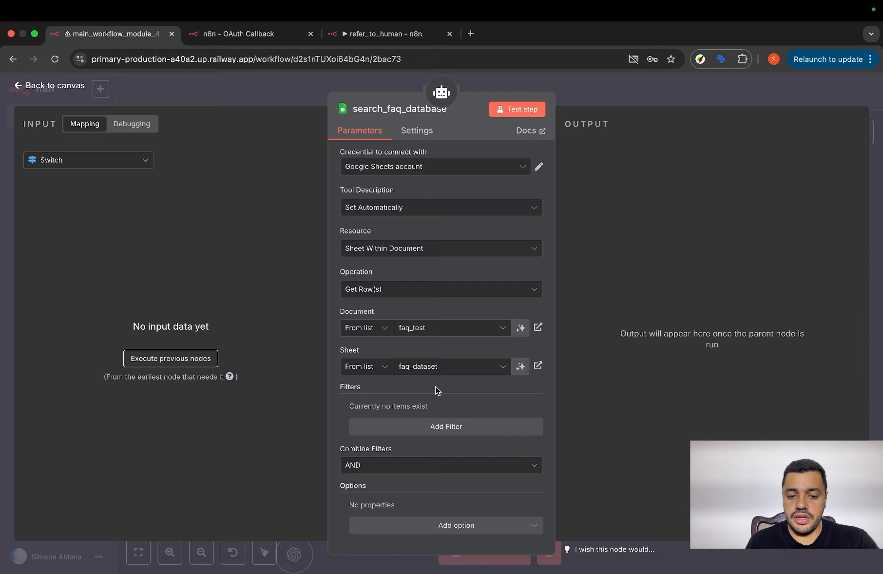
left_click(626, 103)
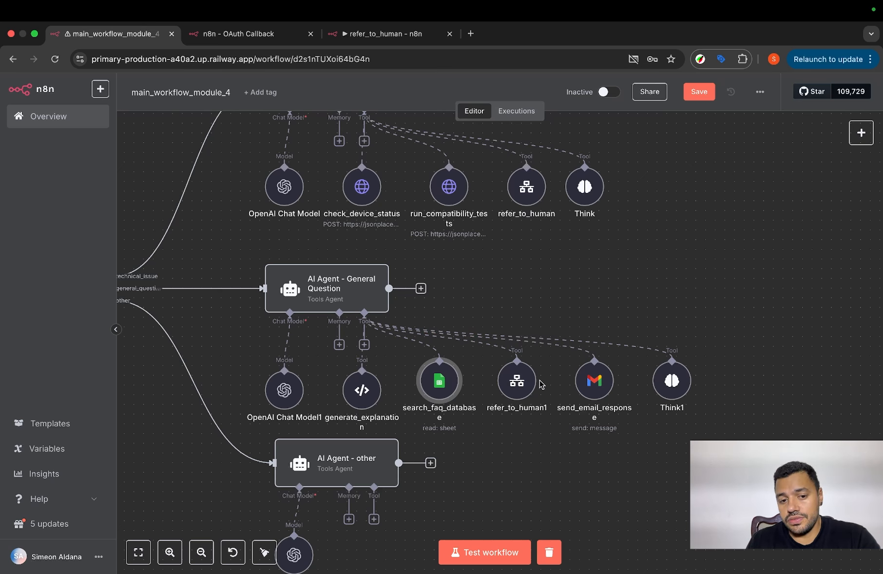
double_click(362, 391)
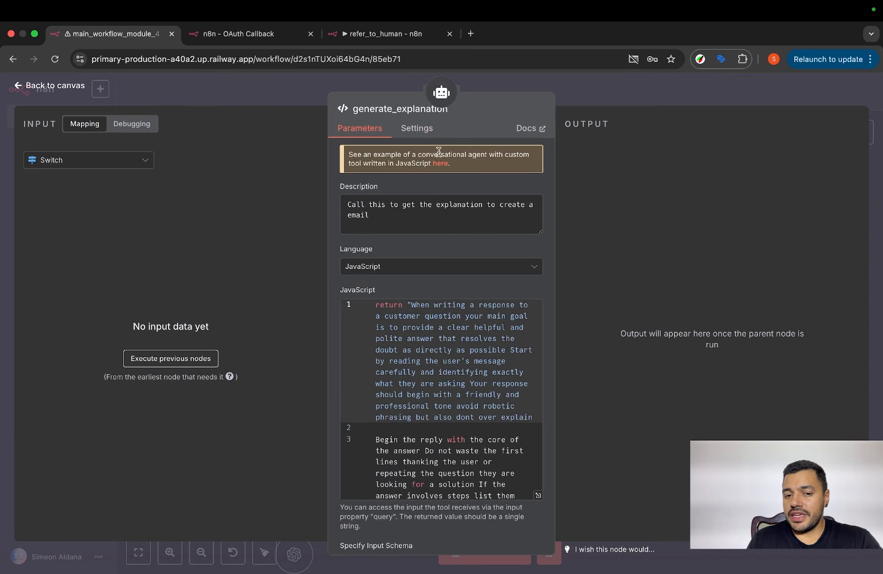
left_click(584, 103)
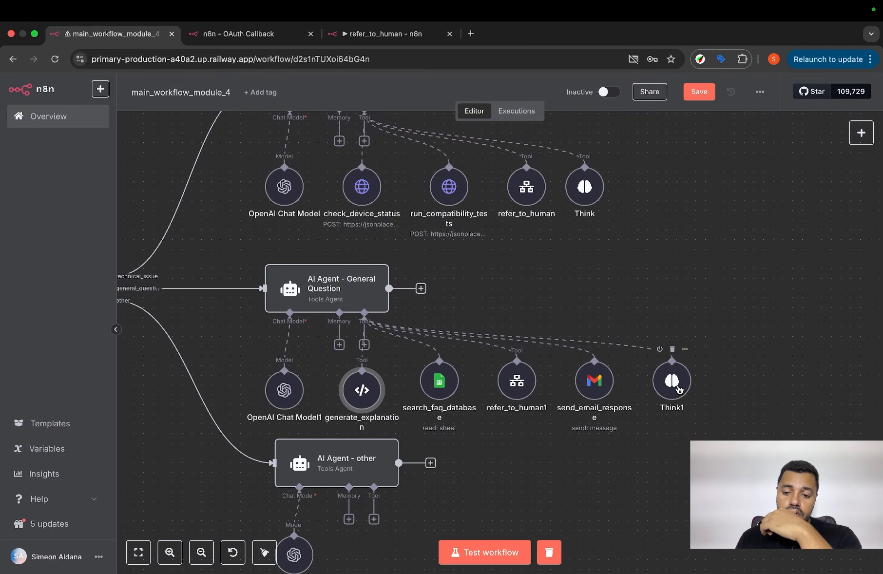
Review the whole workflow from the three AI agents and Switch back to the data source triggers and the ticket classification chain.
scroll(491, 422, "down", 3)
scroll(491, 421, "down", 5)
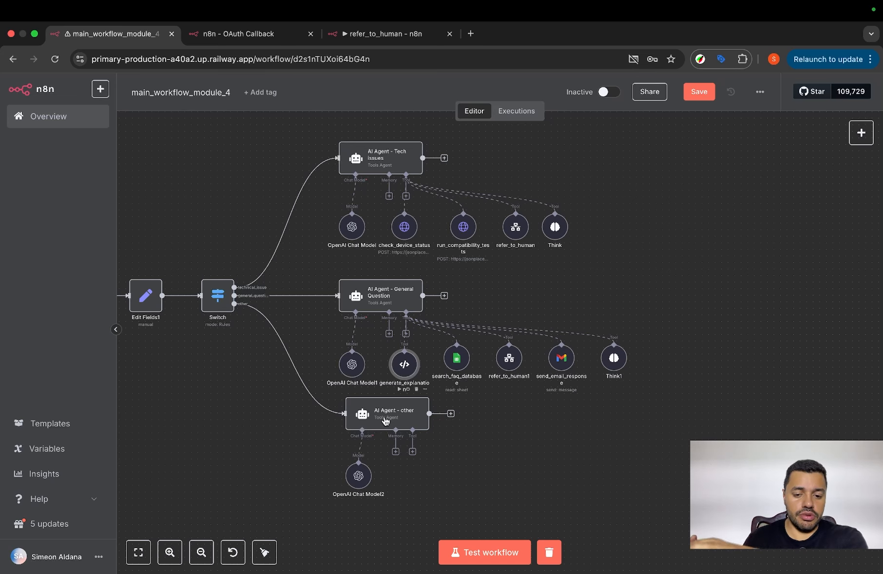
scroll(384, 420, "left", 5)
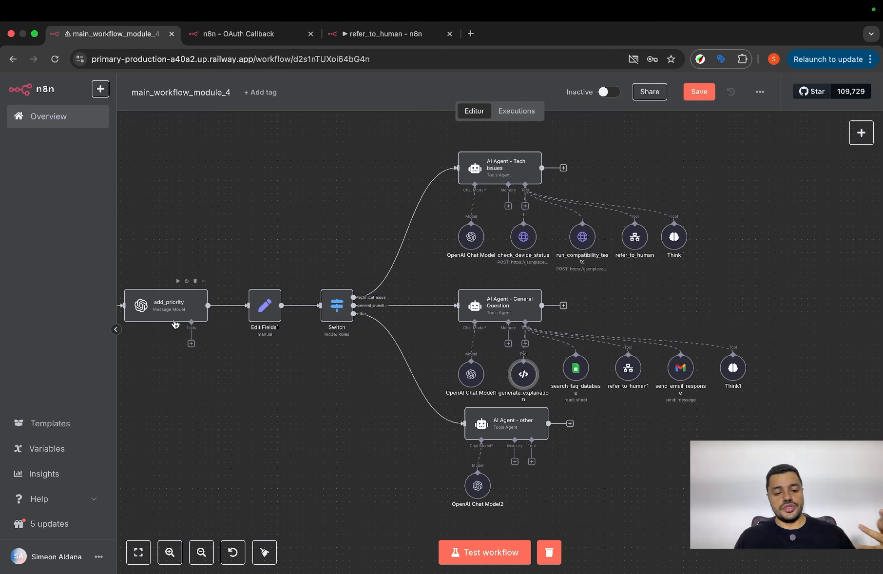
mouse_move(407, 377)
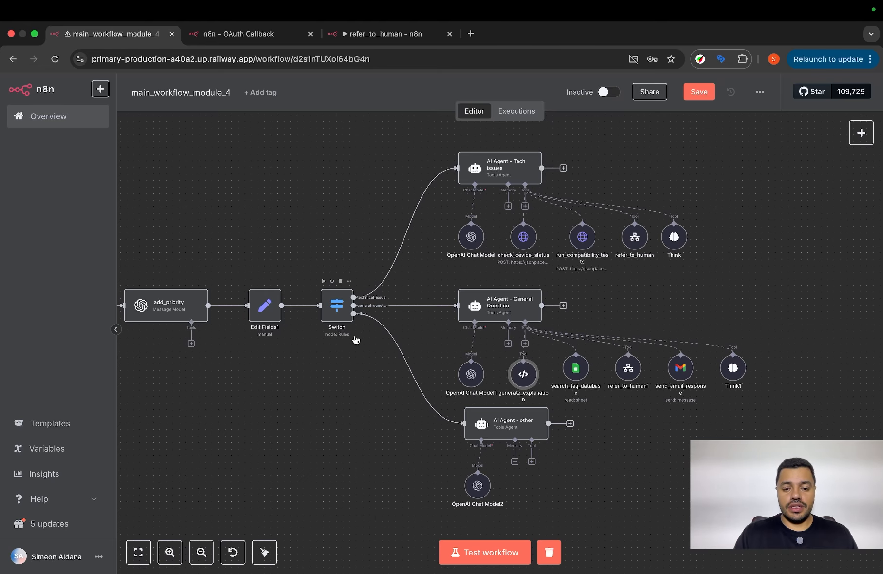
scroll(356, 340, "left", 10)
scroll(355, 340, "up", 5)
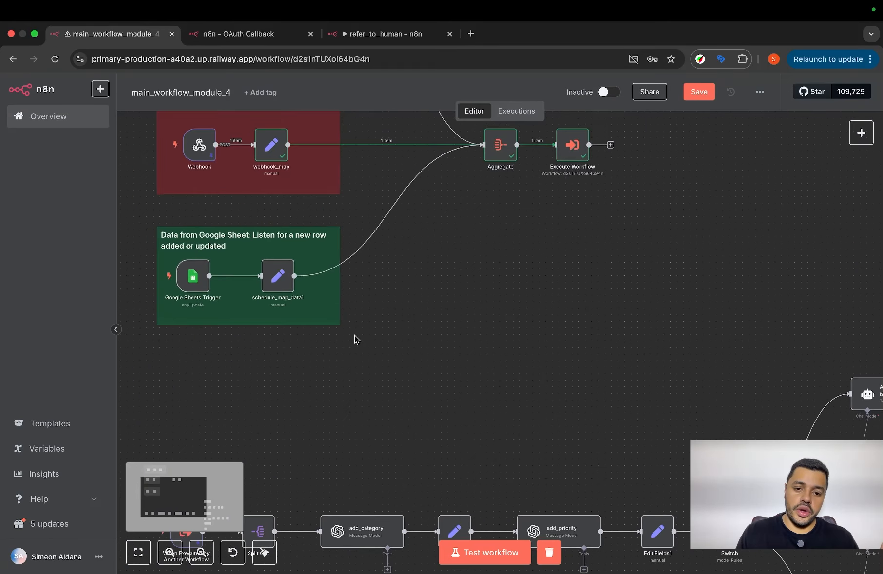
scroll(355, 338, "up", 5)
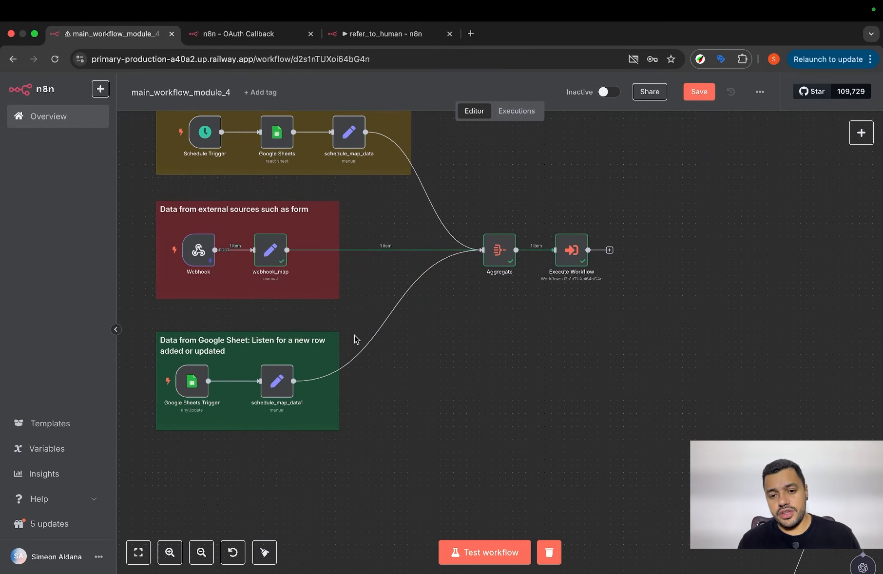
scroll(354, 338, "down", 10)
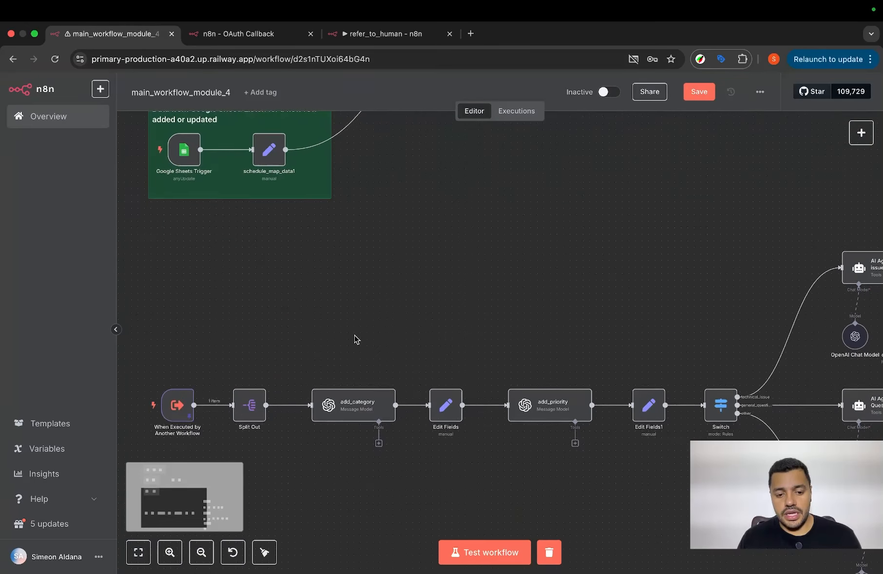
Review the classification chain through the Switch to the three AI agents, briefly selecting the Tech issues agent together with its model and tools.
scroll(357, 340, "down", 3)
scroll(358, 340, "right", 3)
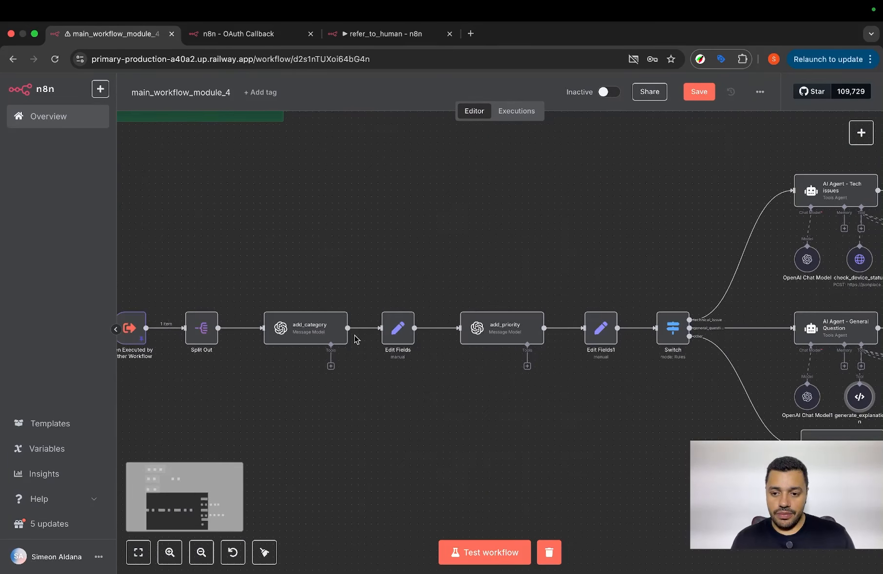
scroll(357, 340, "right", 4)
scroll(355, 340, "up", 1)
scroll(355, 339, "right", 2)
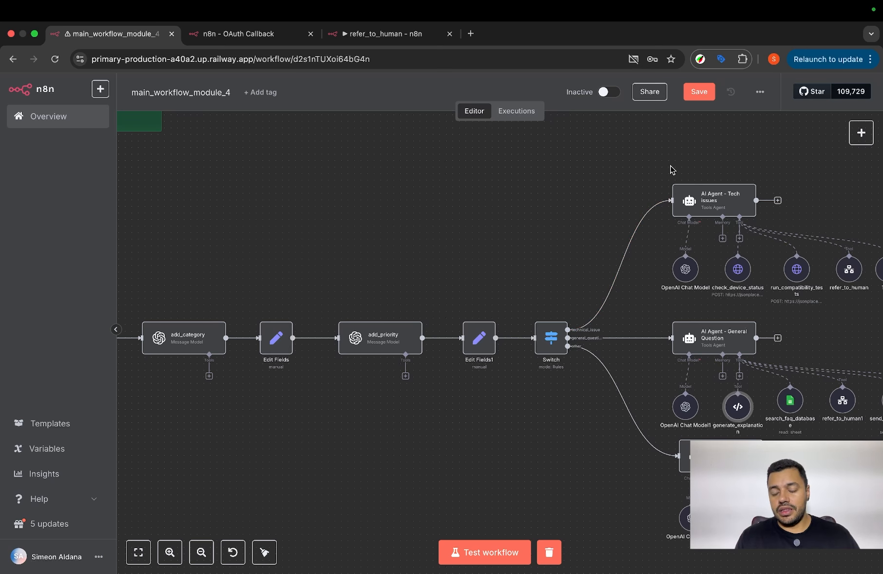
scroll(672, 170, "right", 2)
scroll(672, 170, "right", 4)
left_click_drag(535, 181, 800, 296)
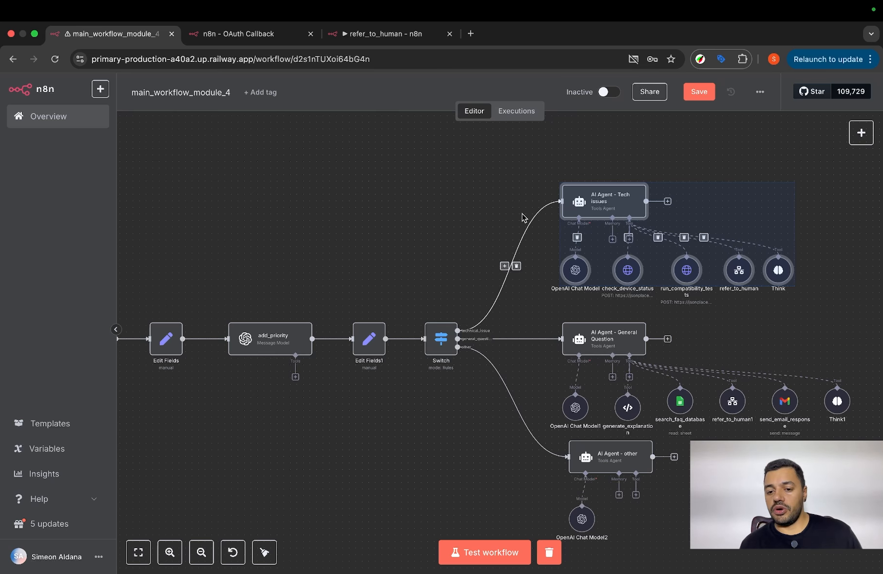
scroll(536, 234, "right", 3)
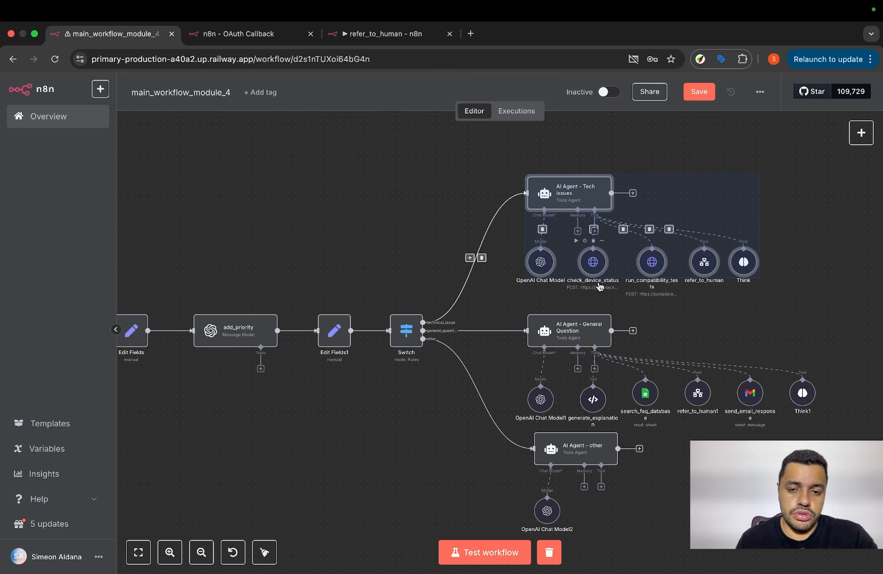
left_click(787, 259)
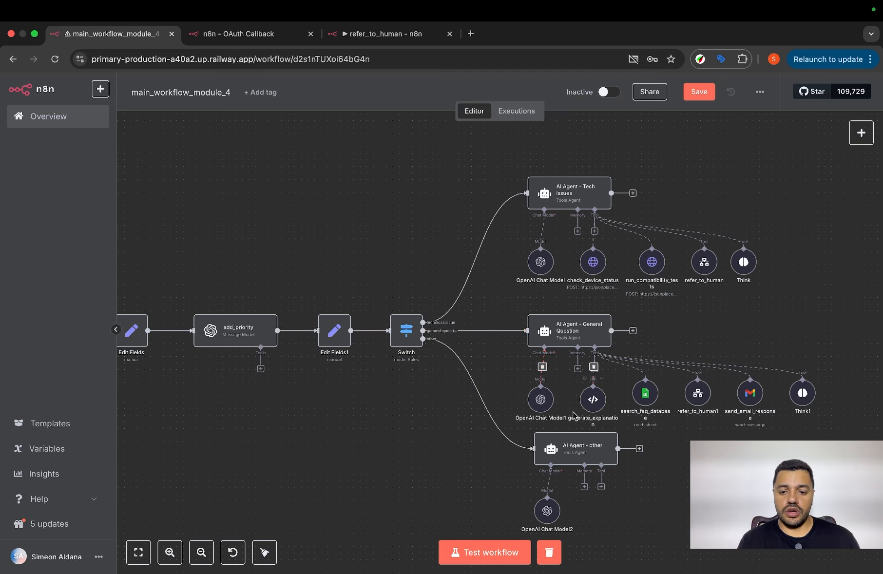
Run a test of the workflow from the When Executed by Another Workflow trigger and follow its execution through add_category.
scroll(487, 429, "left", 10)
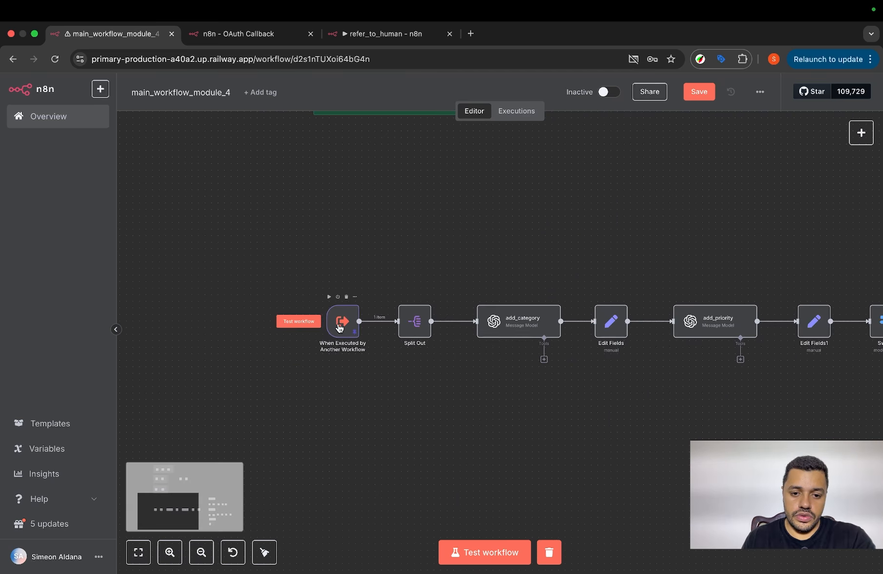
left_click(317, 322)
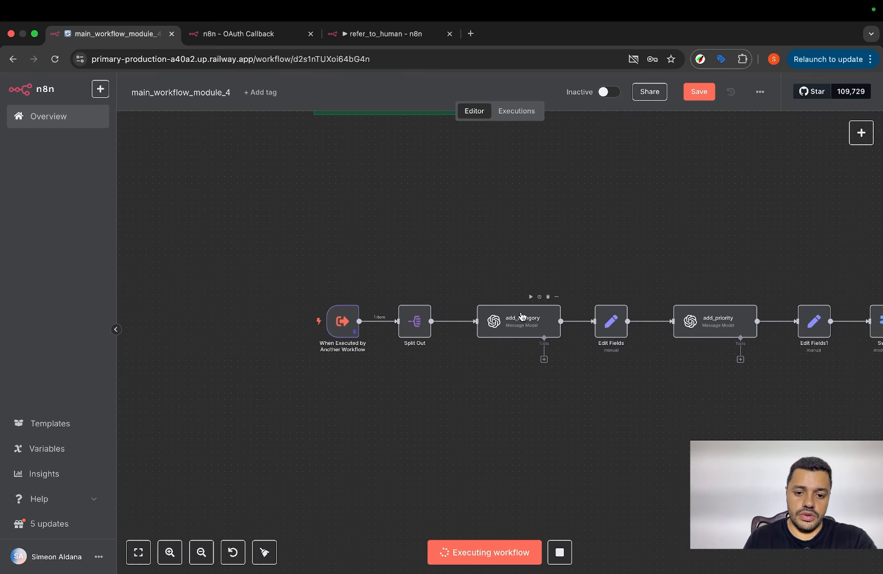
scroll(340, 342, "down", 3)
scroll(340, 343, "down", 2)
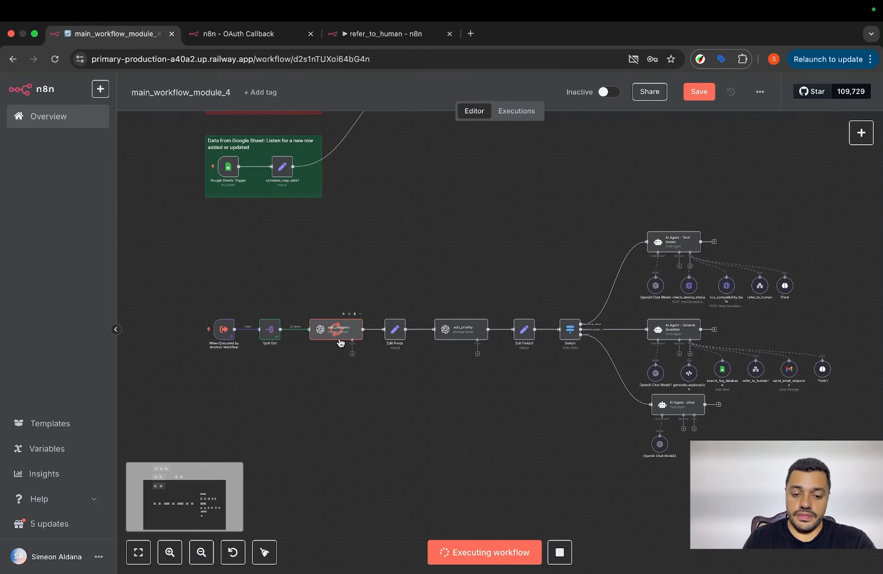
scroll(340, 341, "up", 5)
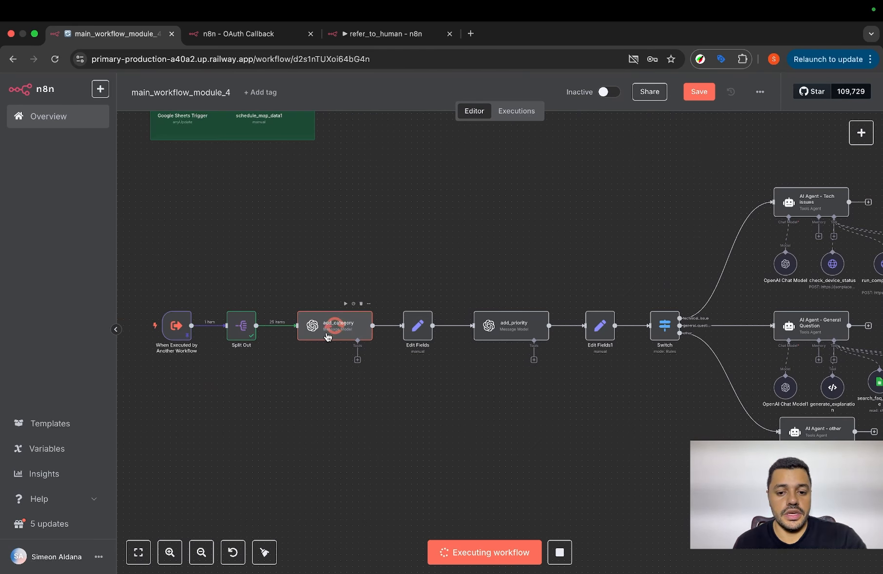
Examine the ticket categories and the TICKET-0009 message in the Edit Fields output, and follow the run into the AI agents on the canvas.
double_click(418, 326)
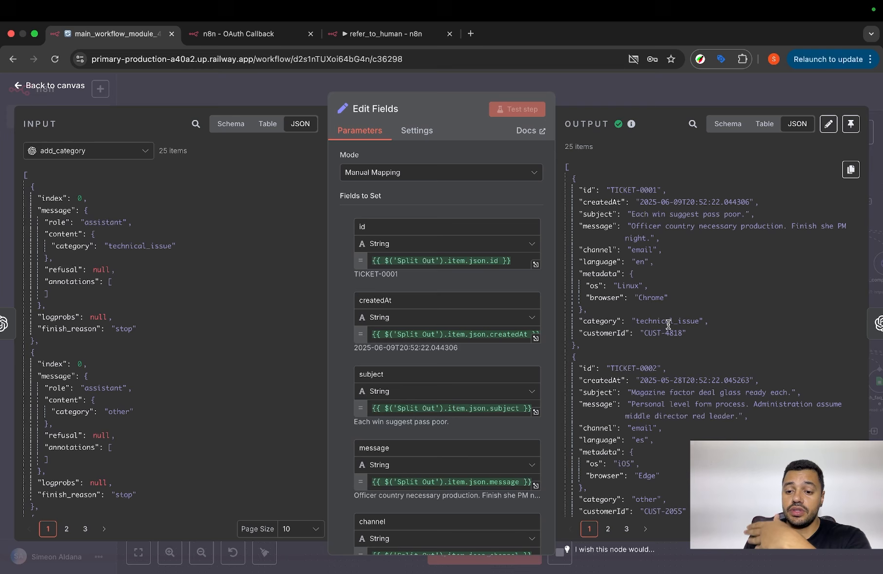
scroll(668, 324, "down", 5)
scroll(648, 361, "down", 2)
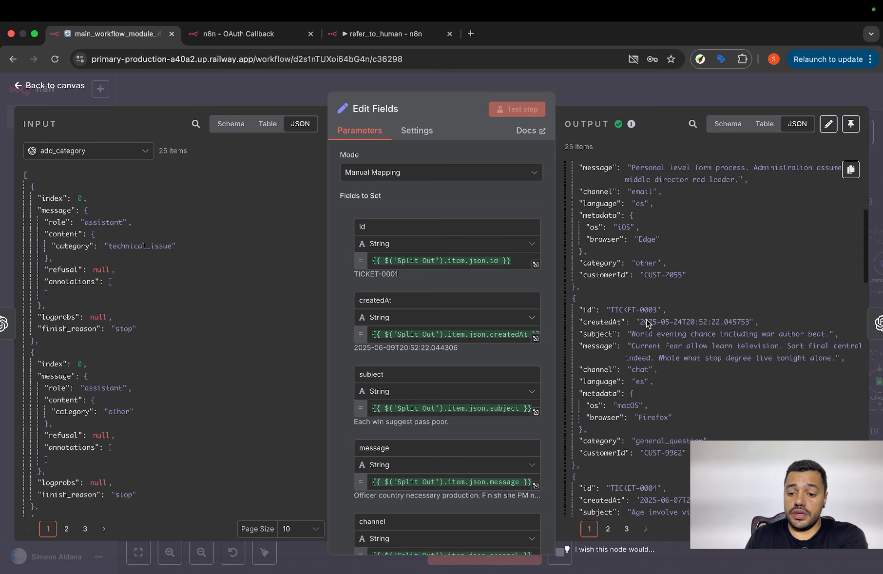
scroll(656, 405, "down", 9)
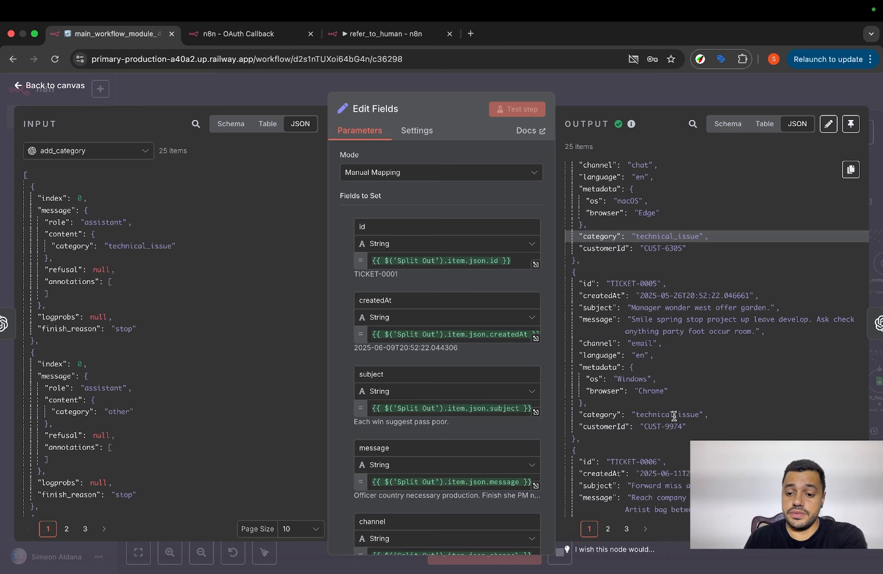
scroll(671, 415, "down", 7)
scroll(675, 341, "down", 14)
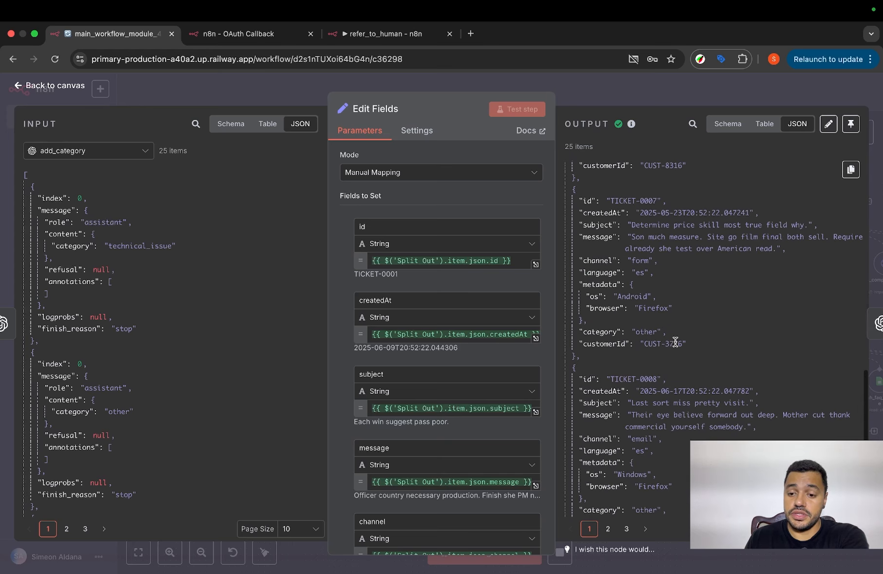
double_click(674, 379)
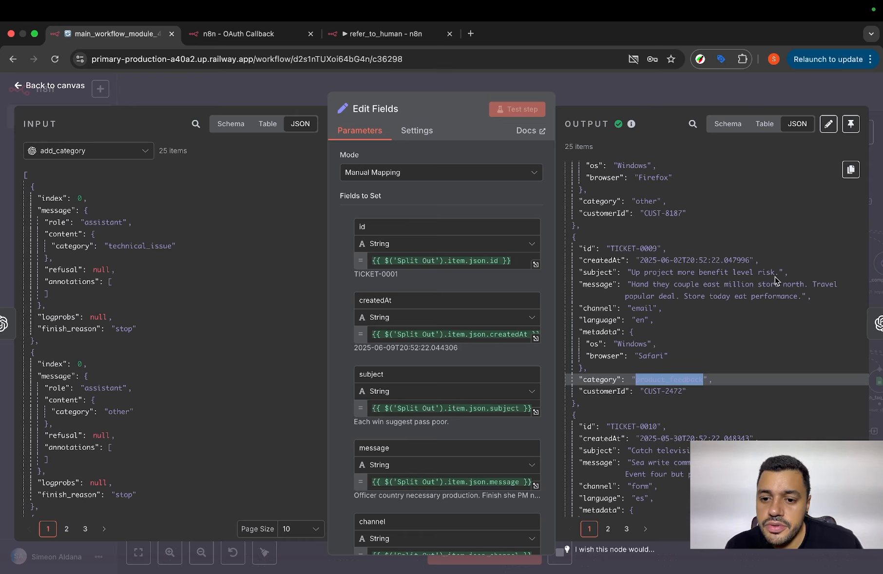
left_click_drag(802, 297, 633, 284)
left_click(652, 87)
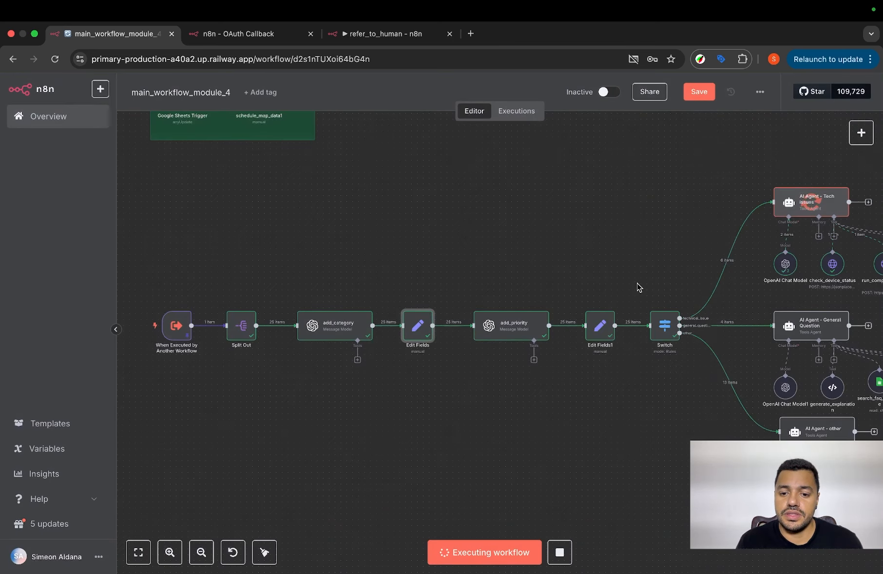
scroll(639, 288, "right", 10)
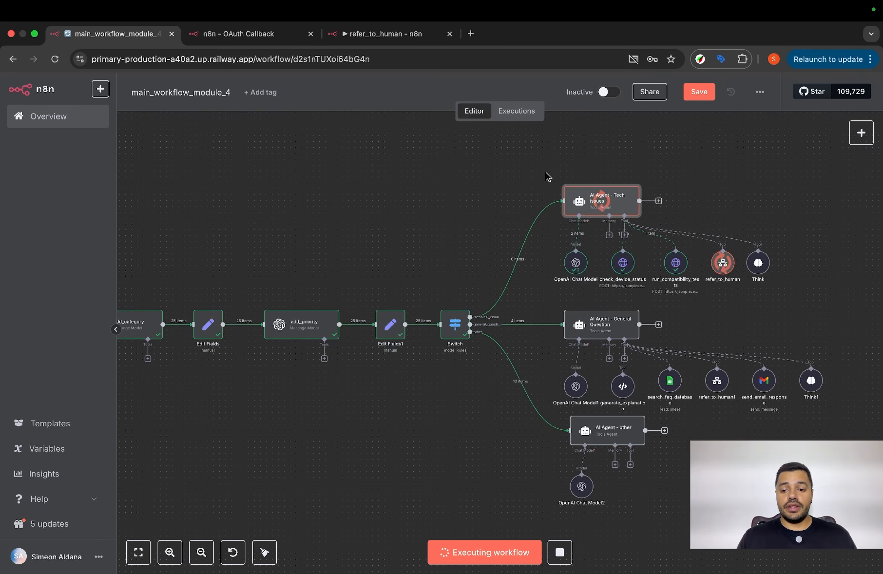
Open the ai-agent-n8n-course repository on GitHub in a new browser tab.
left_click(470, 33)
type("gith")
key("Down")
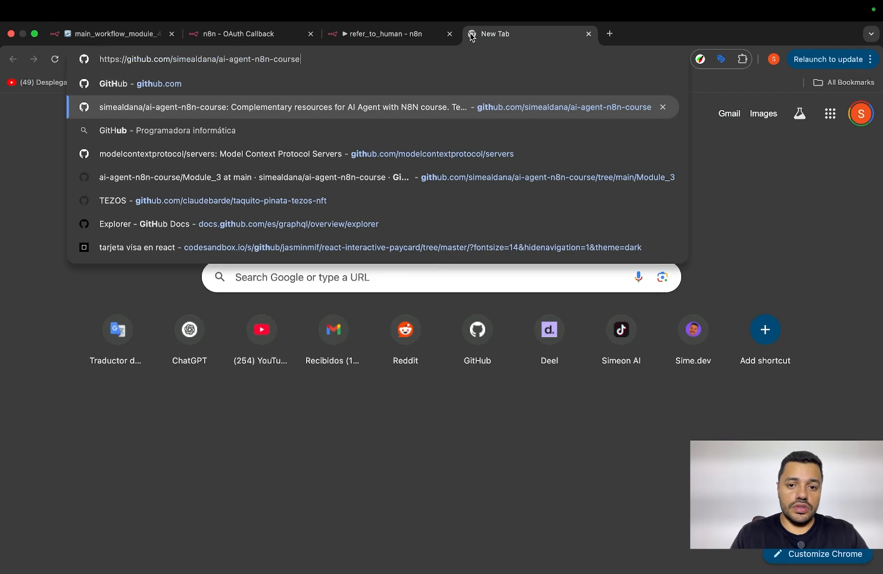
key("Return")
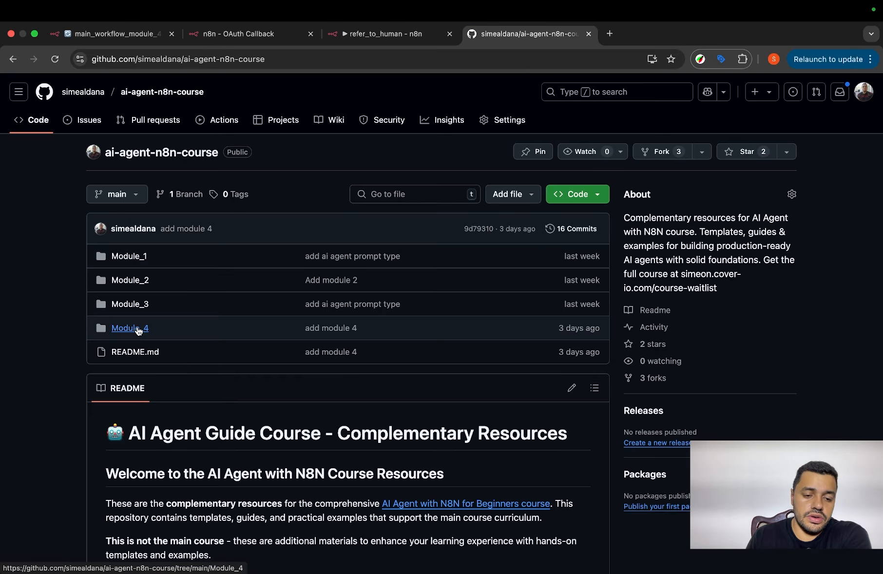
Open main_workflow_module_4.json from Module_4's 1-data-classification-applied-examples folder and review its node definitions.
left_click(139, 329)
left_click(79, 306)
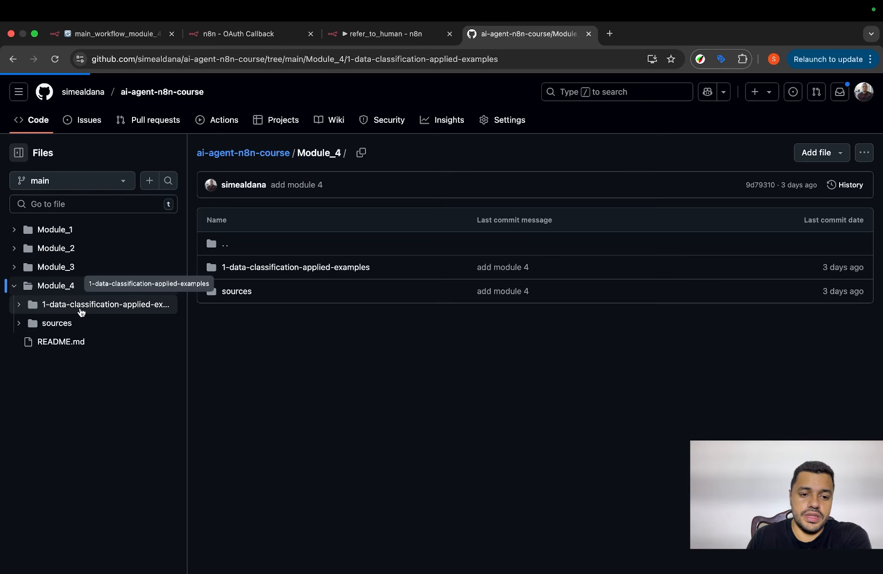
left_click(80, 324)
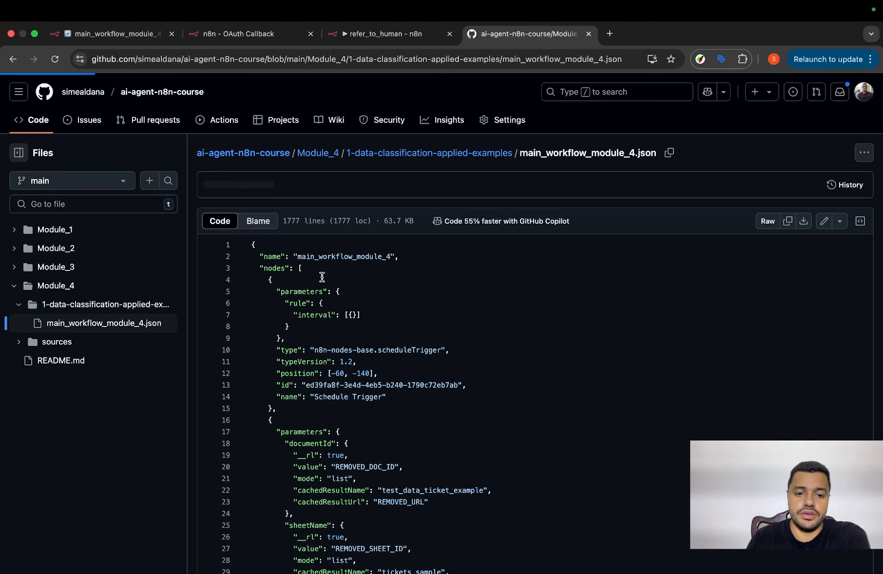
scroll(391, 297, "down", 10)
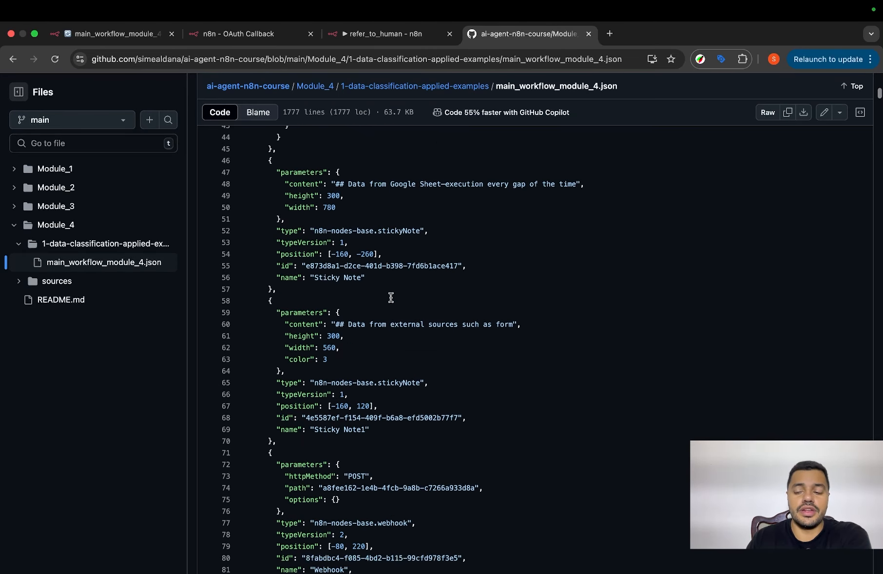
scroll(364, 318, "up", 8)
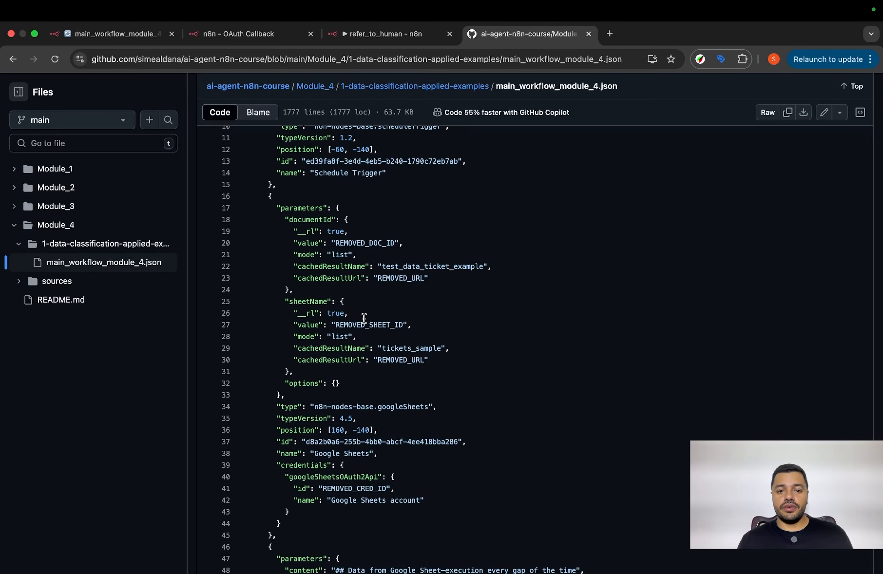